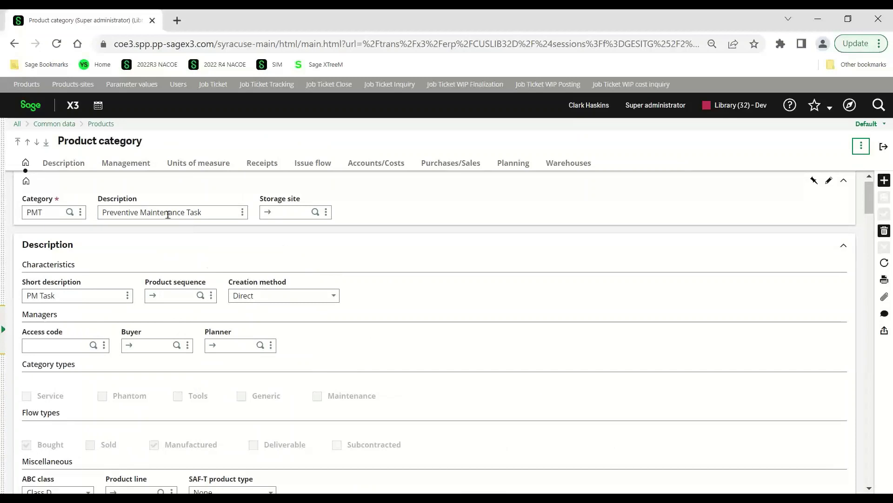
Step through the PMT category's Management and Units of measure sections to Accounts/Costs, showing accounting code PMTASK
click(122, 167)
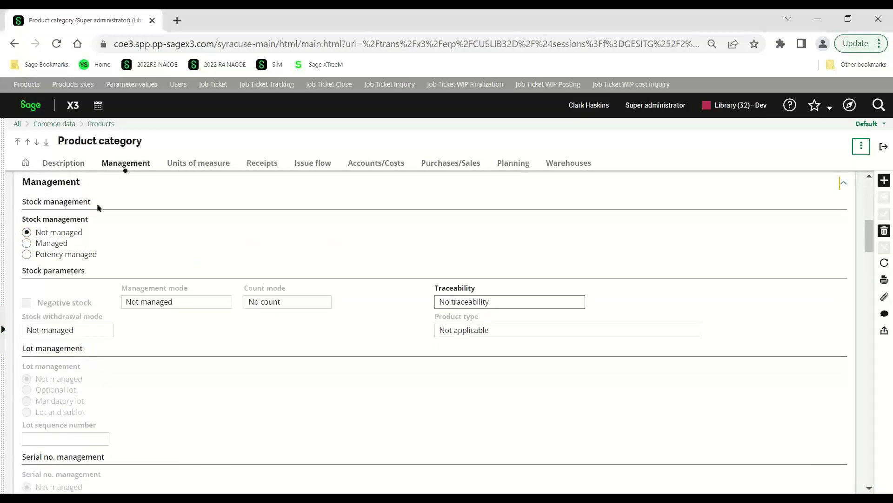
click(195, 167)
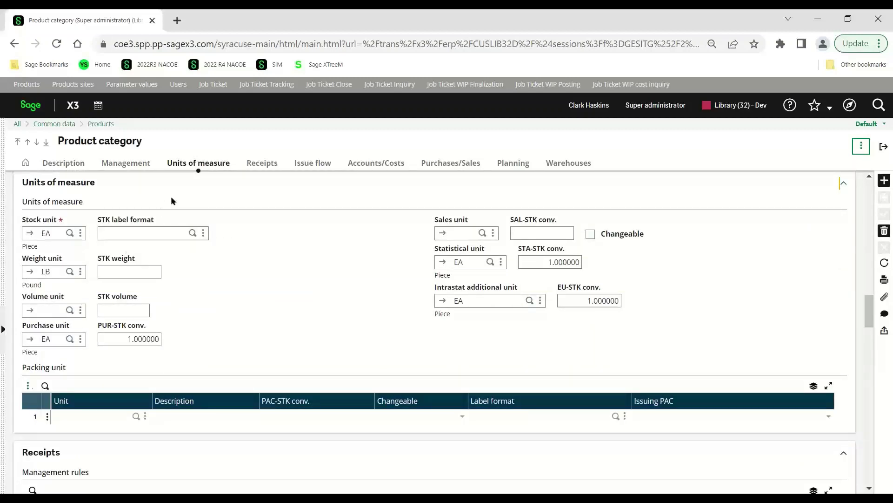
click(366, 168)
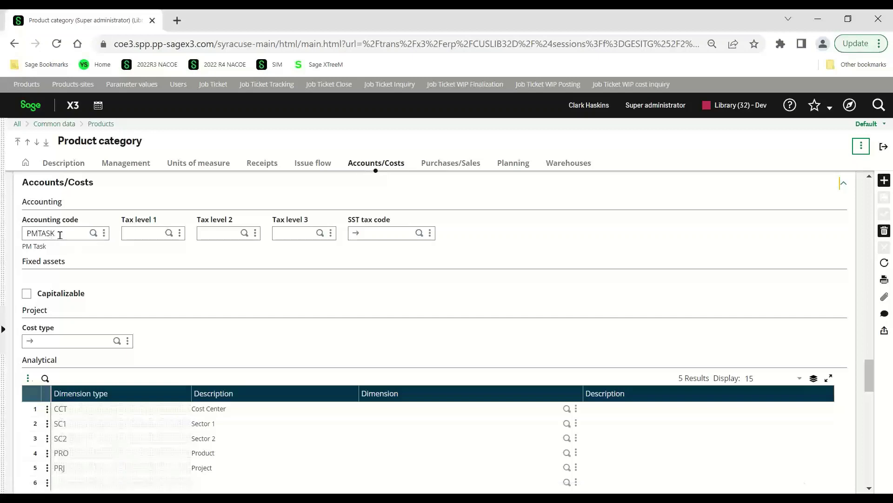
click(106, 238)
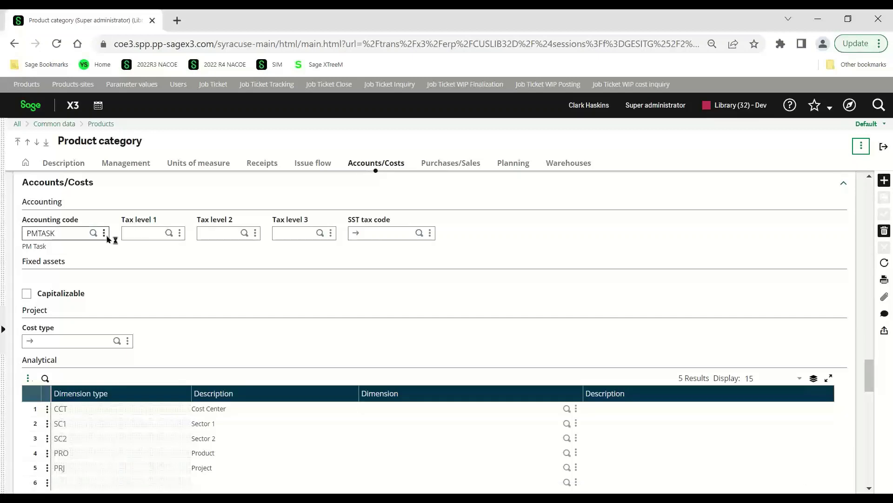
click(105, 234)
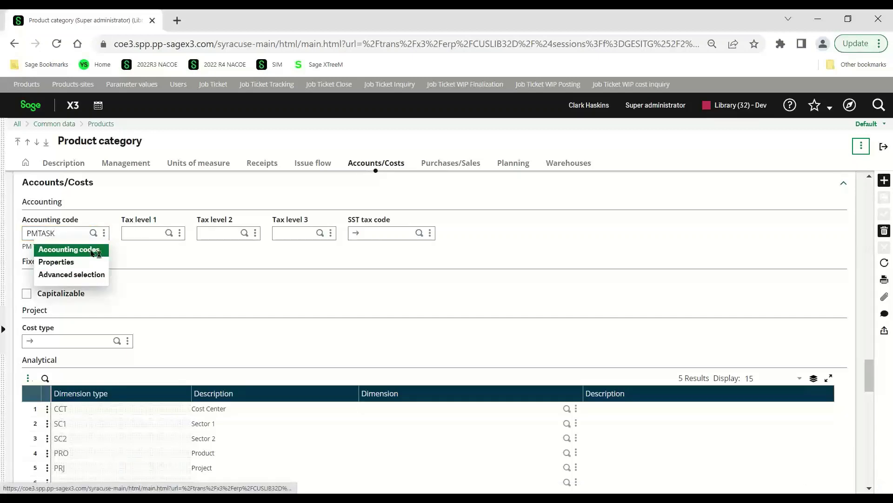
click(93, 251)
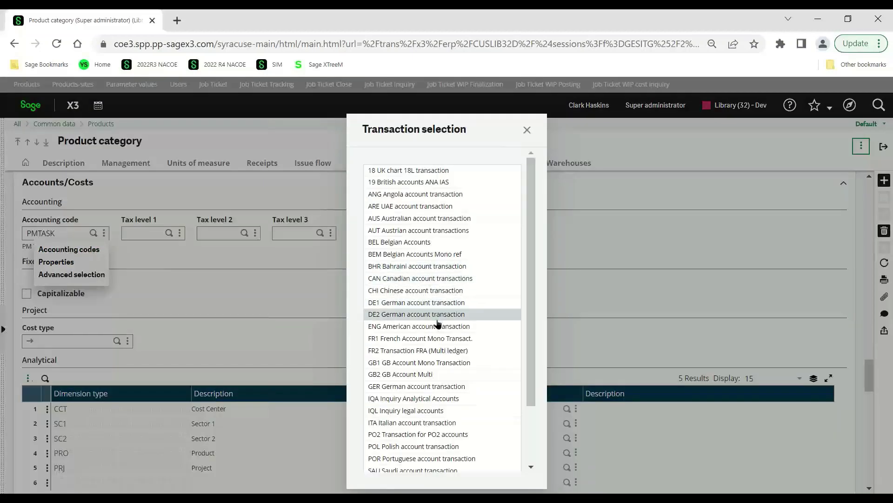
click(440, 327)
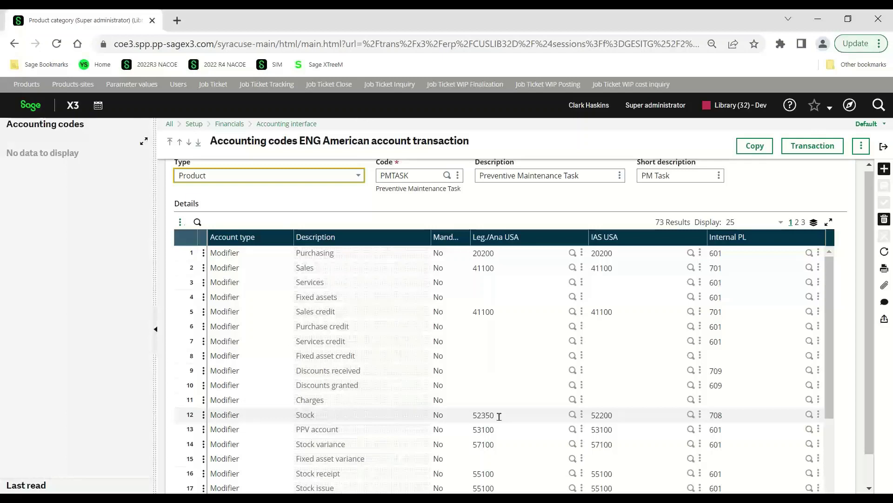
click(884, 147)
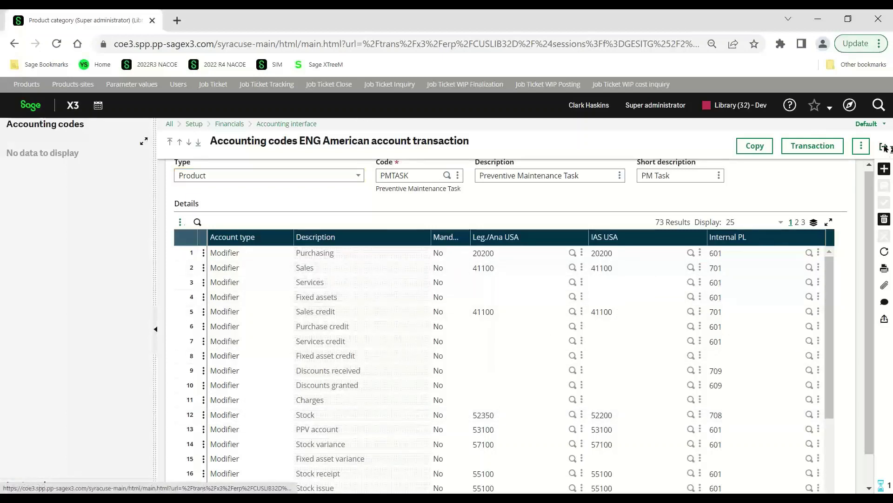
scroll(619, 246, down, 3)
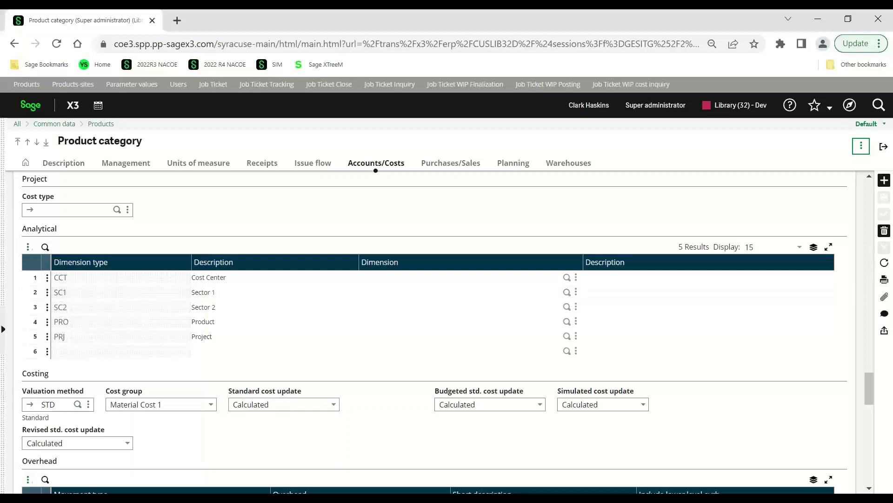
Exit the PMT product category record back to the Preventive Maintenance landing page
click(885, 149)
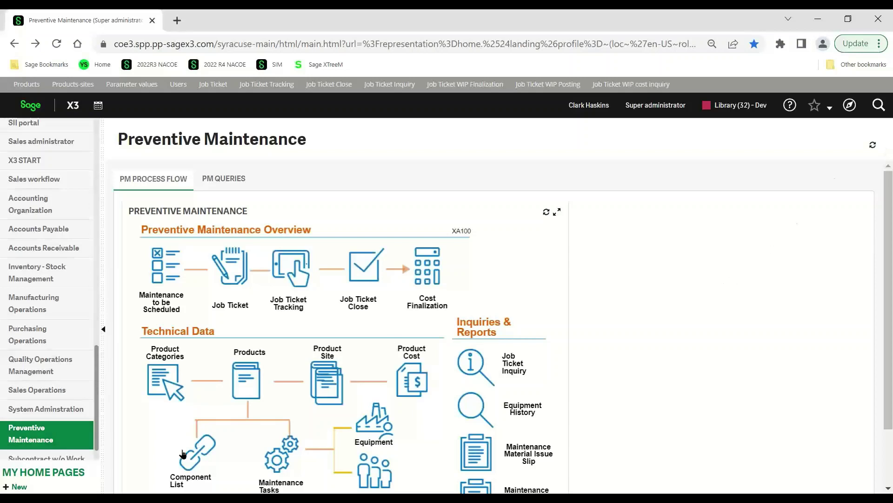
Open the Technical Data Component List to show PREVMAINT1's job ticket components PMCOMP1 and PMCOMP2
scroll(219, 449, down, 2)
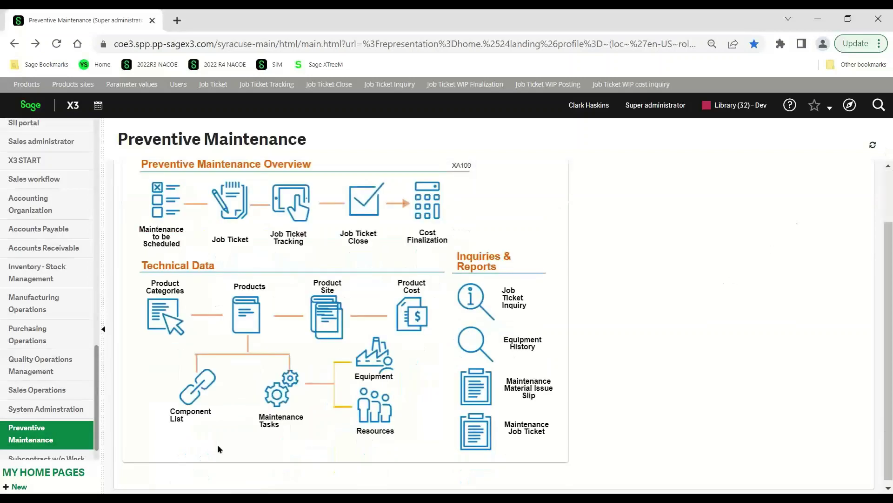
click(195, 399)
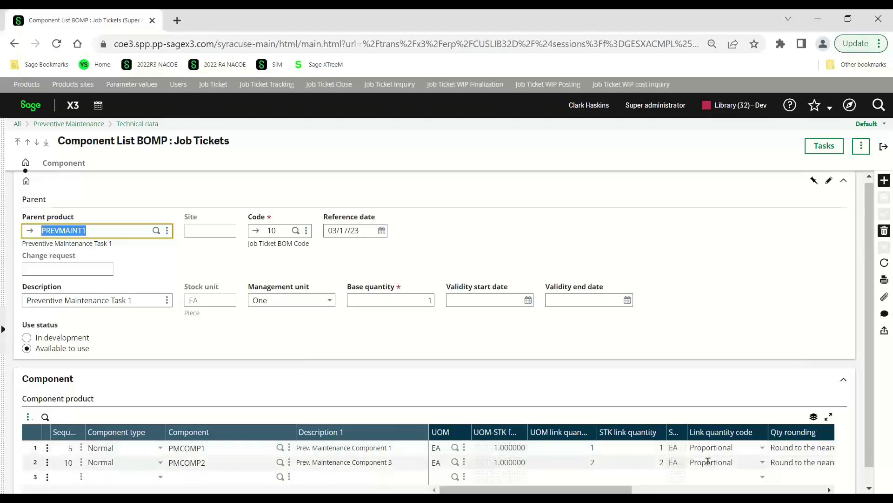
Check row 1's link quantity codes, abandon a new third component line, and exit the list
click(762, 448)
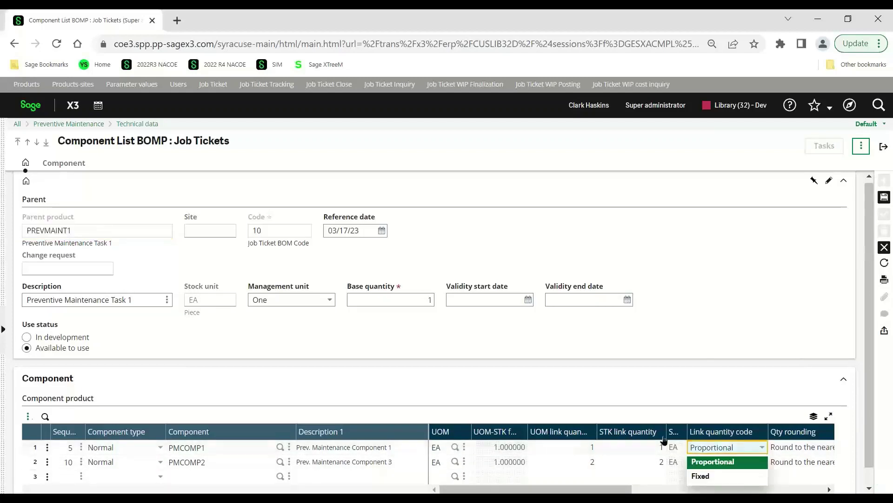
click(132, 476)
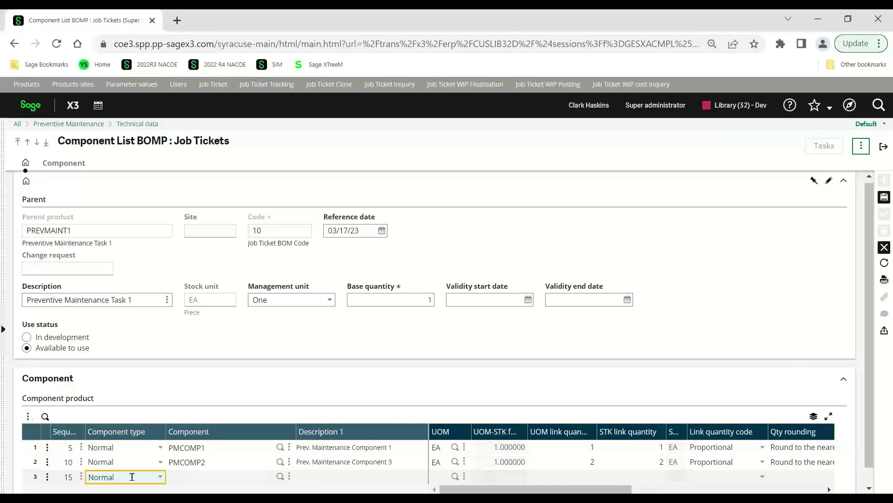
key(Escape)
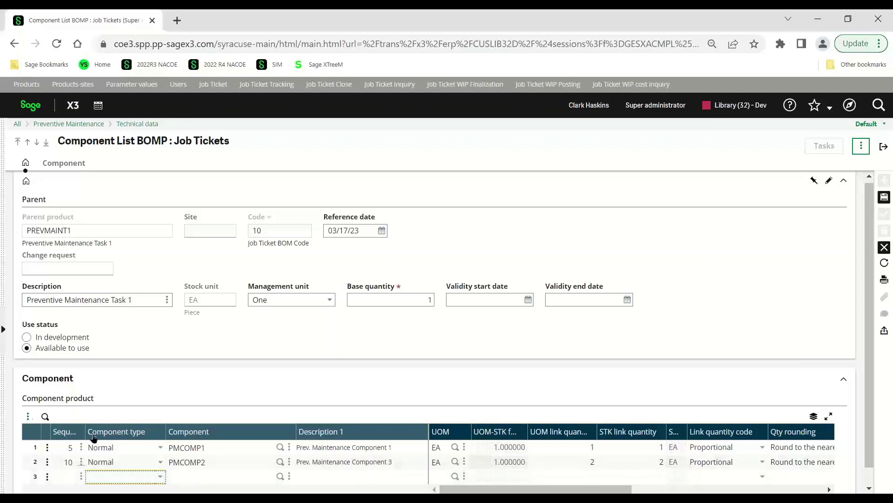
click(885, 147)
Discard the unsaved component list changes and scroll down the Preventive Maintenance landing page
click(509, 224)
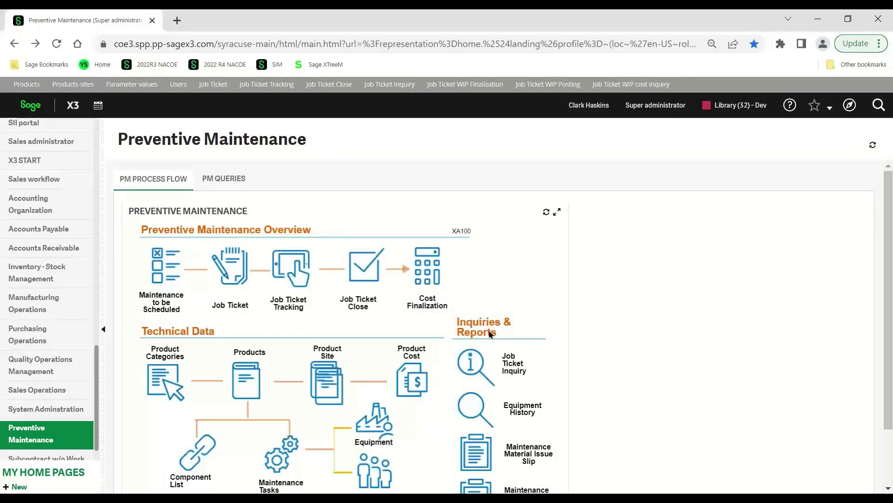
scroll(291, 447, down, 2)
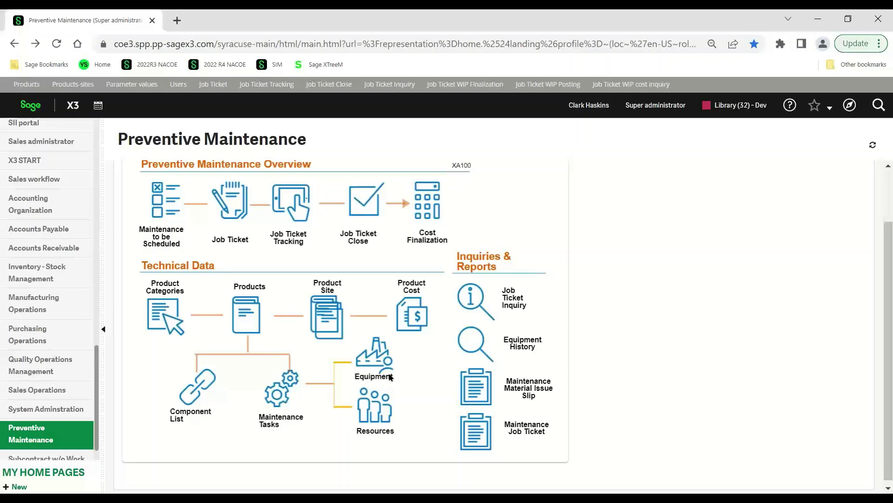
Open equipment PMEQUIP2 in Equipment setup and list its Equipment Status choices
click(372, 371)
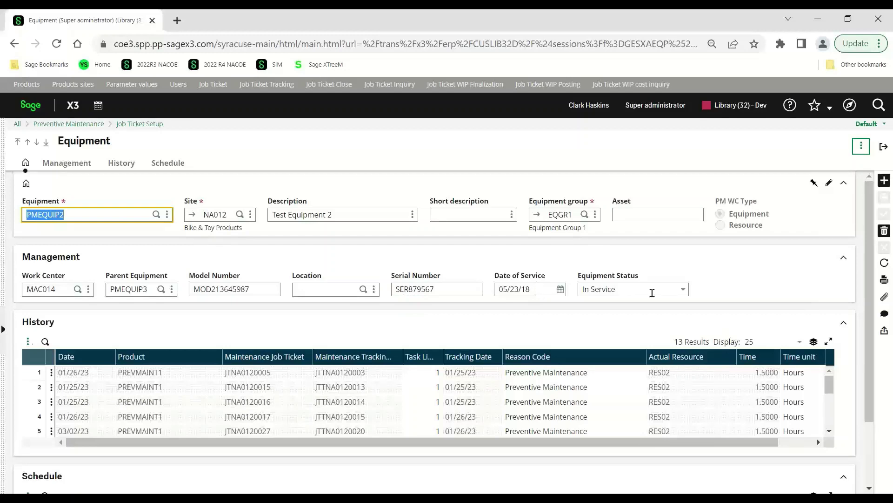
click(684, 292)
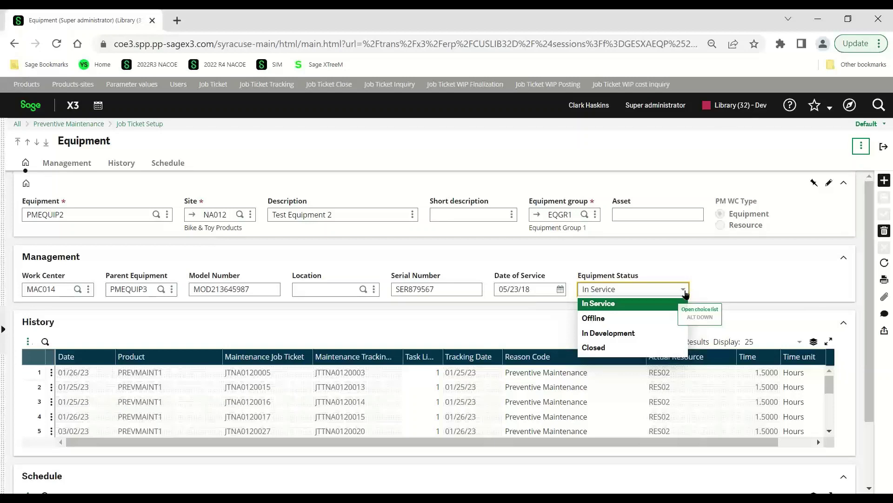
Close the Equipment Status choices, leaving PMEQUIP2 In Service
click(835, 261)
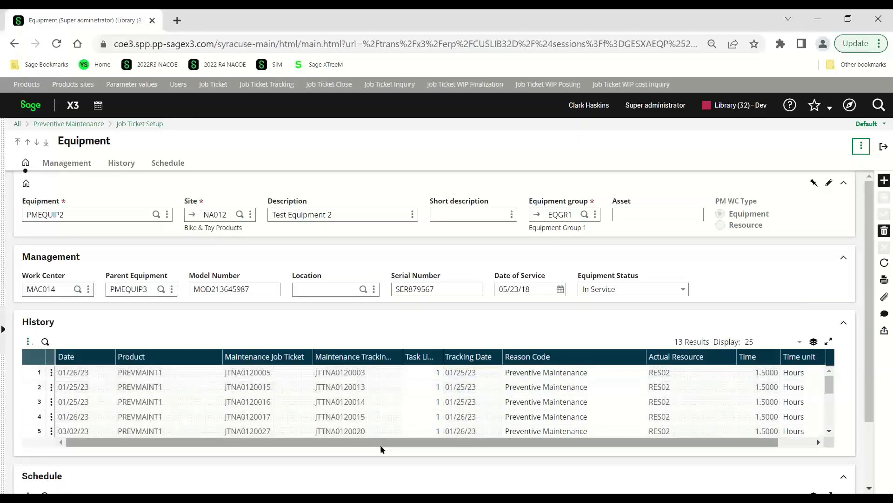
Scroll across PMEQUIP2's History grid and down to its Schedule line for PREVMAINT1
drag(381, 443, 459, 449)
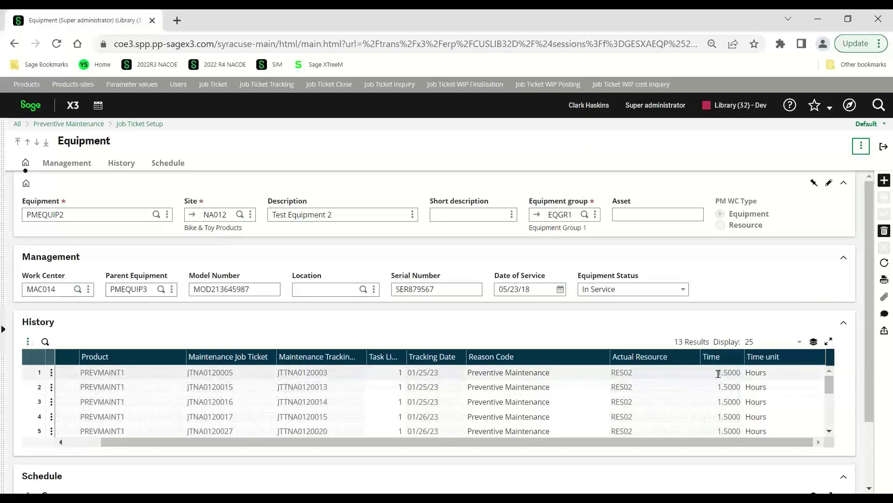
scroll(701, 391, down, 3)
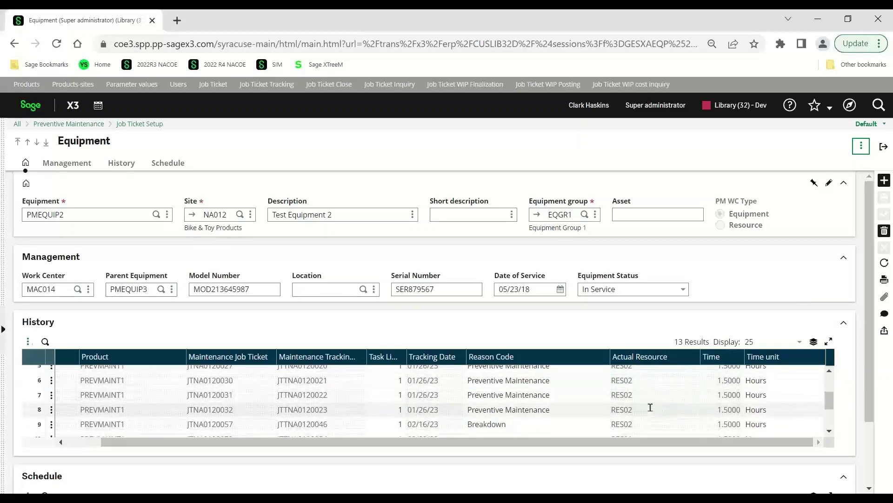
scroll(649, 467, down, 3)
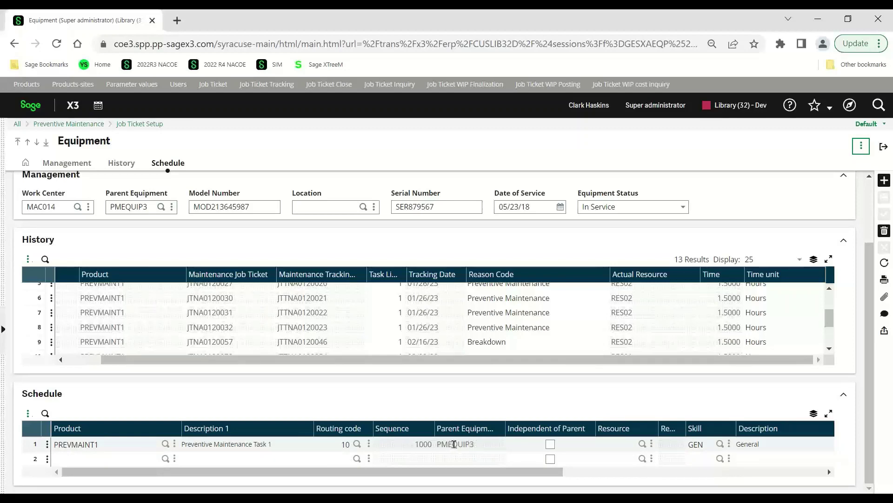
drag(489, 474, 572, 472)
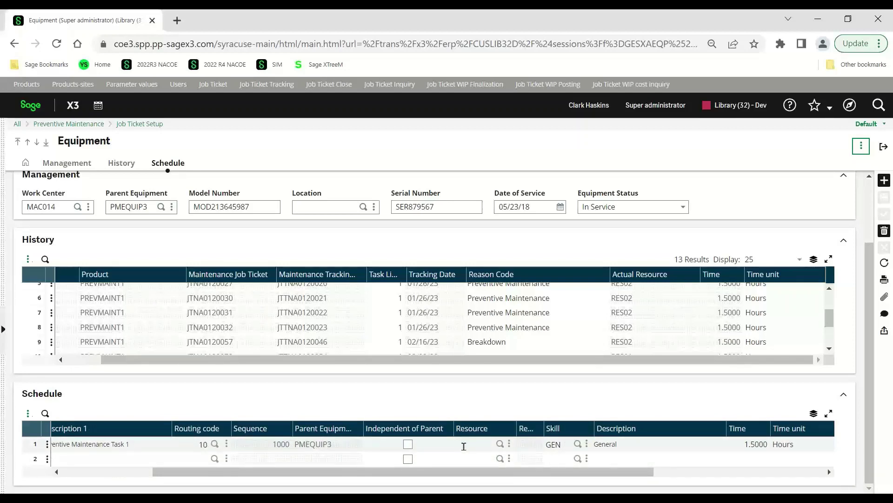
click(579, 445)
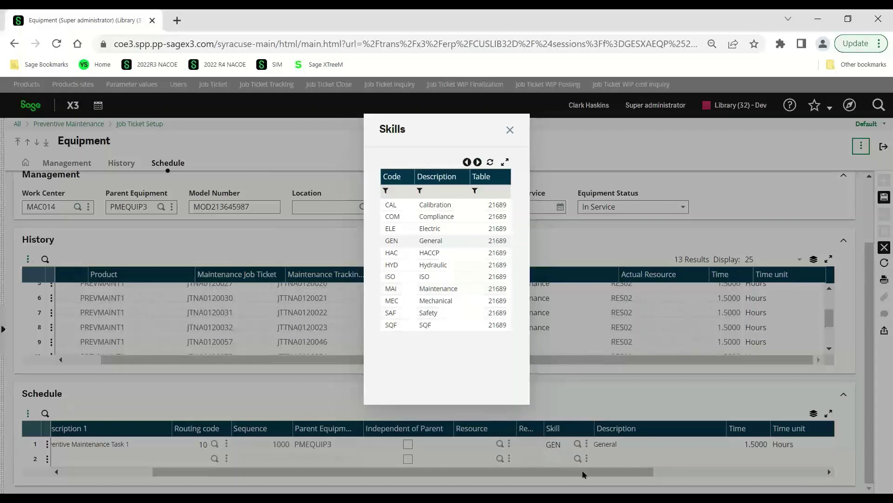
click(510, 131)
drag(649, 486, 825, 486)
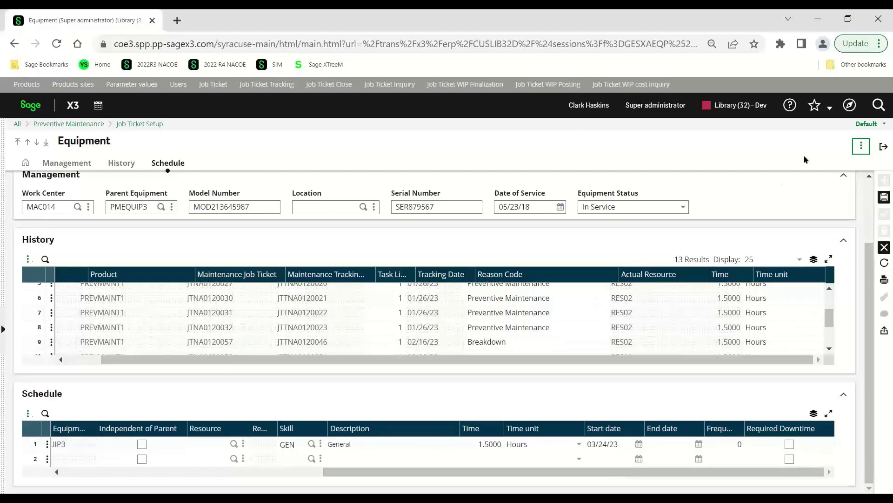
Exit the equipment record without saving, then open Resources record RES01 from the process flow
click(886, 148)
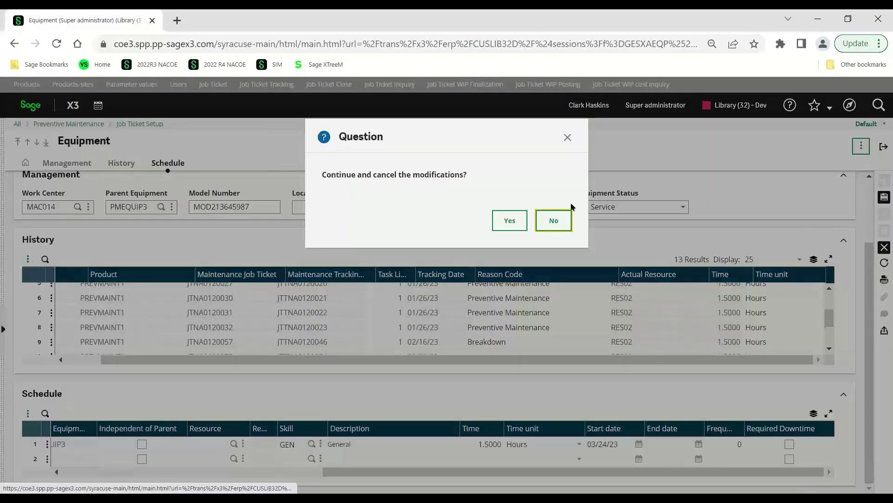
click(501, 225)
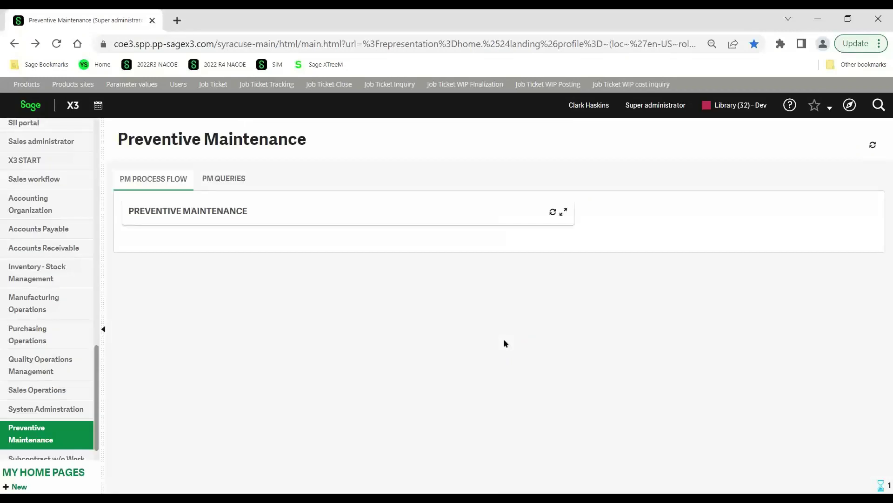
scroll(420, 466, down, 3)
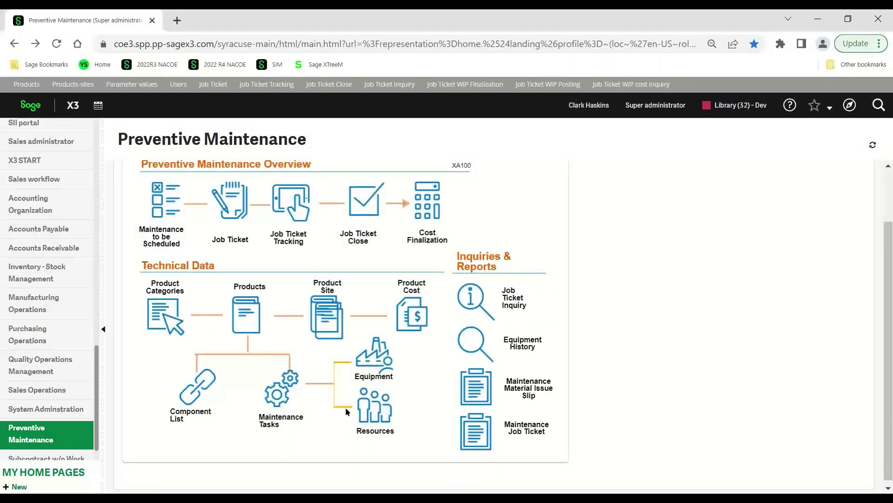
click(371, 409)
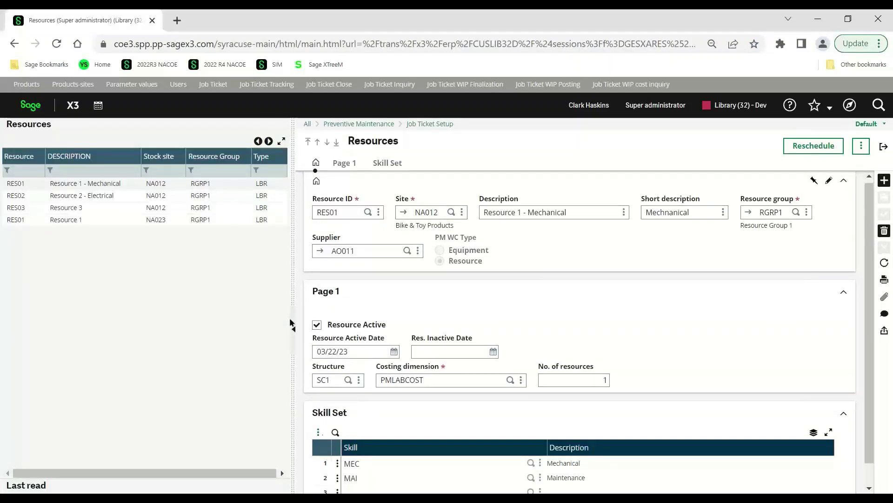
Collapse the Resources list panel so the RES01 form spans the full window
click(291, 323)
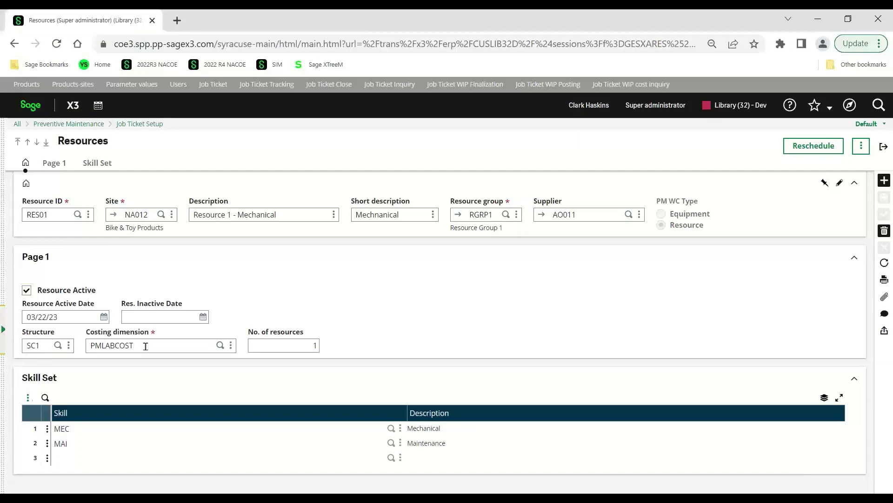
click(231, 348)
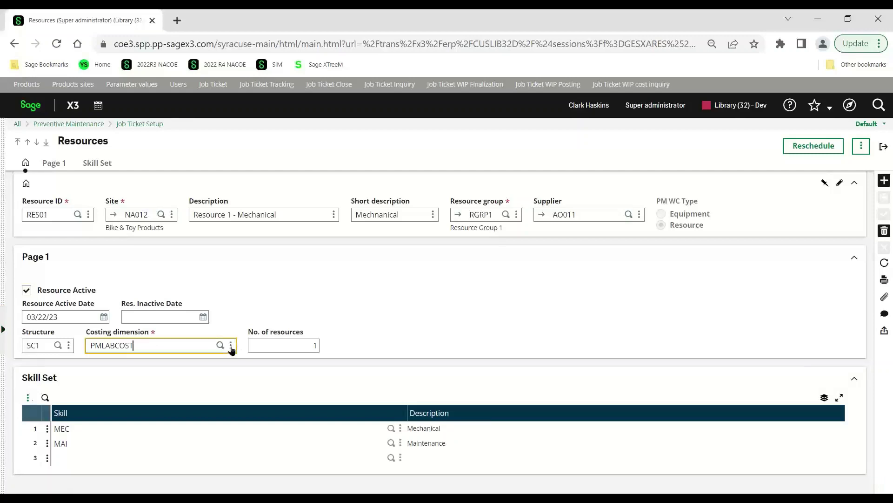
click(221, 360)
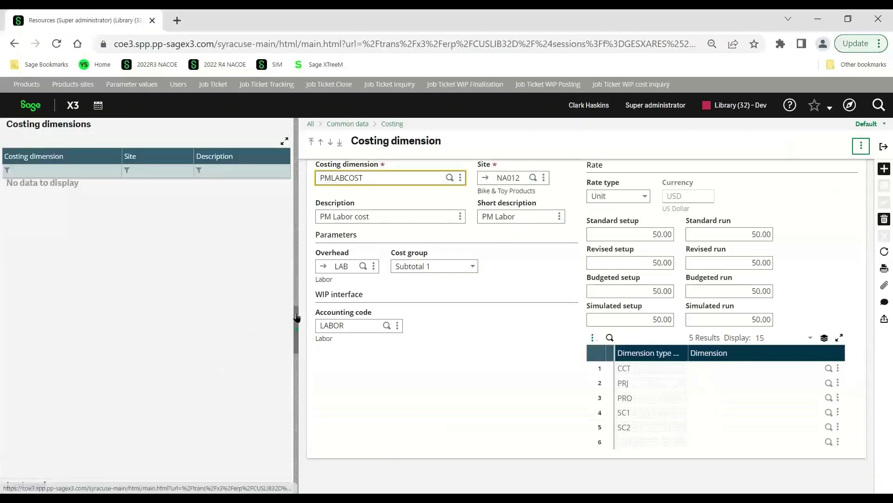
click(297, 329)
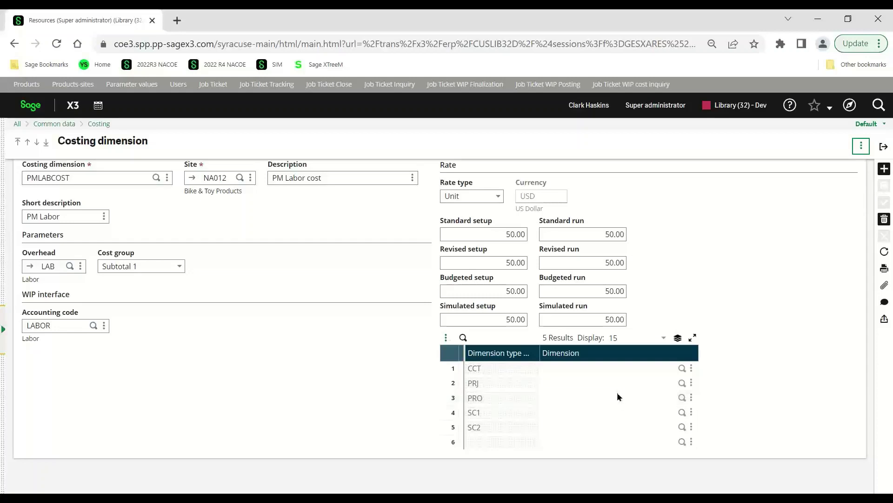
click(884, 146)
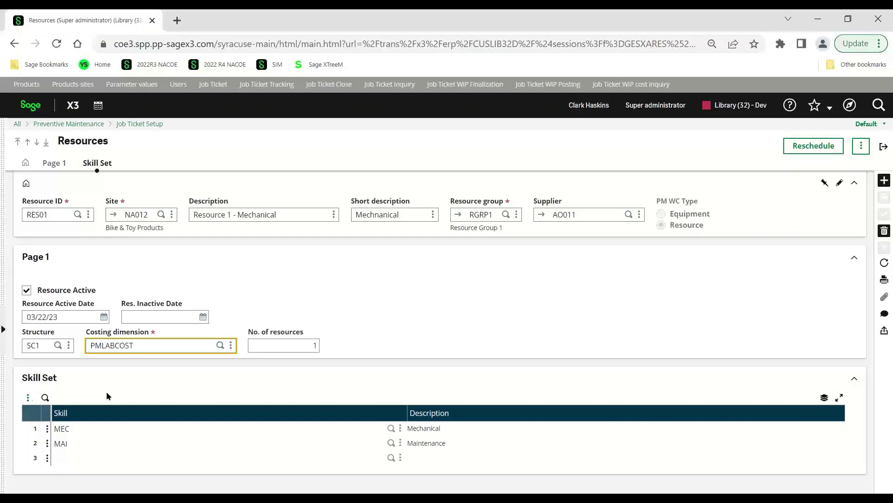
Check the Skills list from skill row 2, then discard RES01's pending edits with Cancel
click(391, 443)
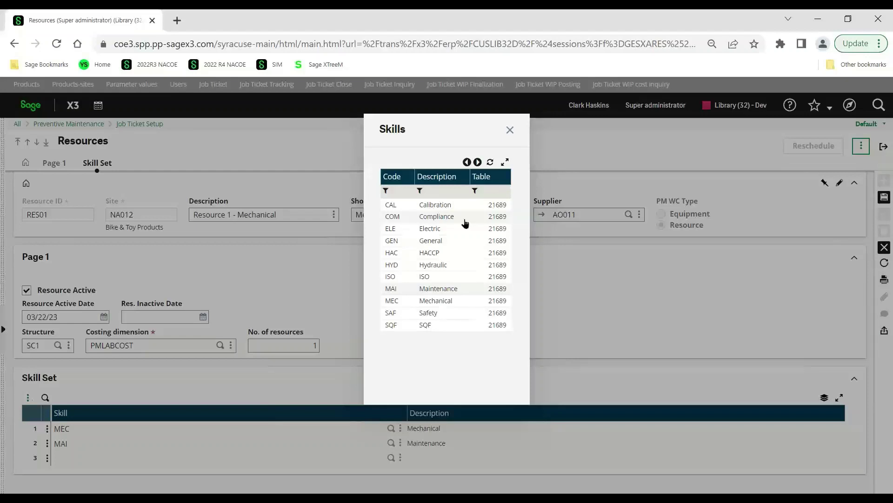
click(509, 131)
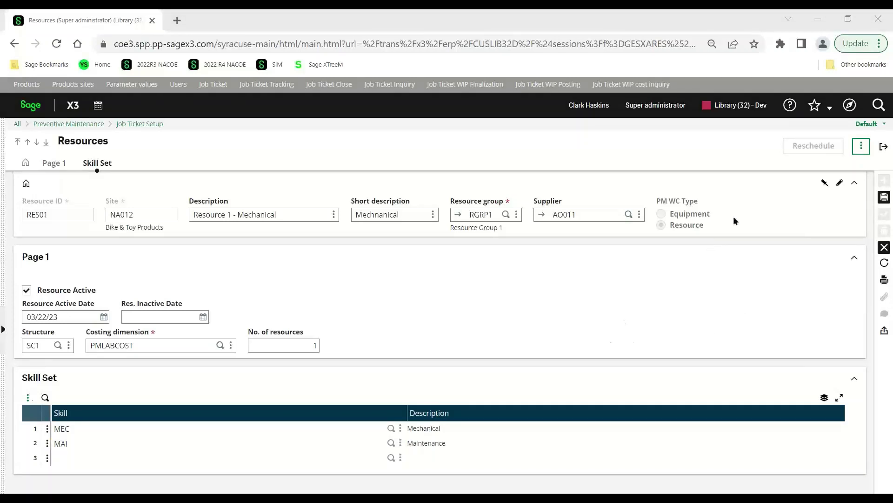
click(884, 247)
Exit Resources and open Maintenance Tasks record PREVMAINT1 (PM Task 1, site NA012)
click(883, 148)
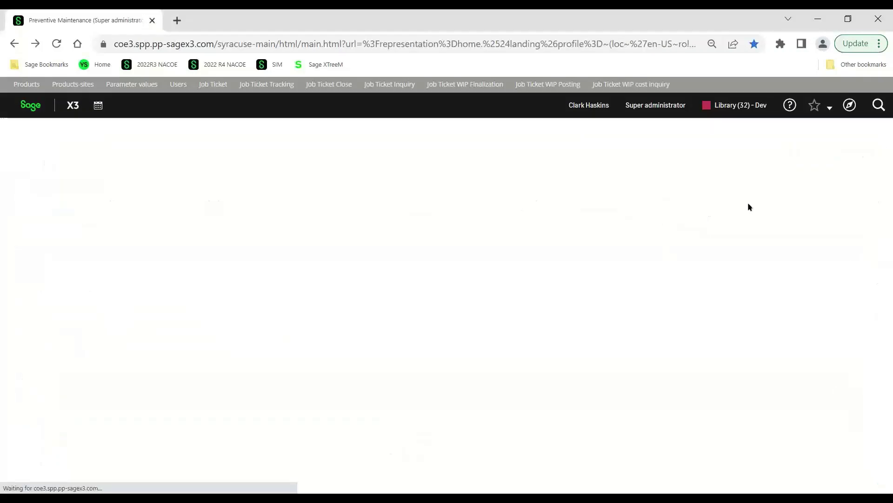
scroll(540, 344, down, 2)
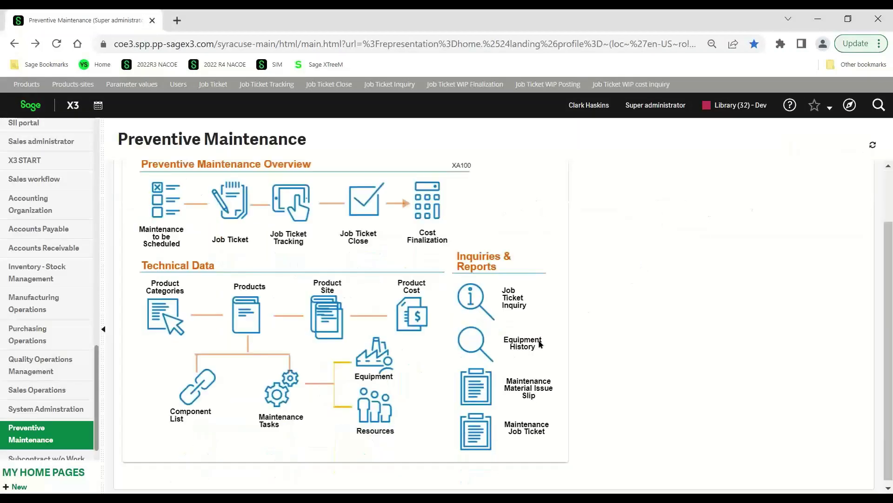
click(281, 395)
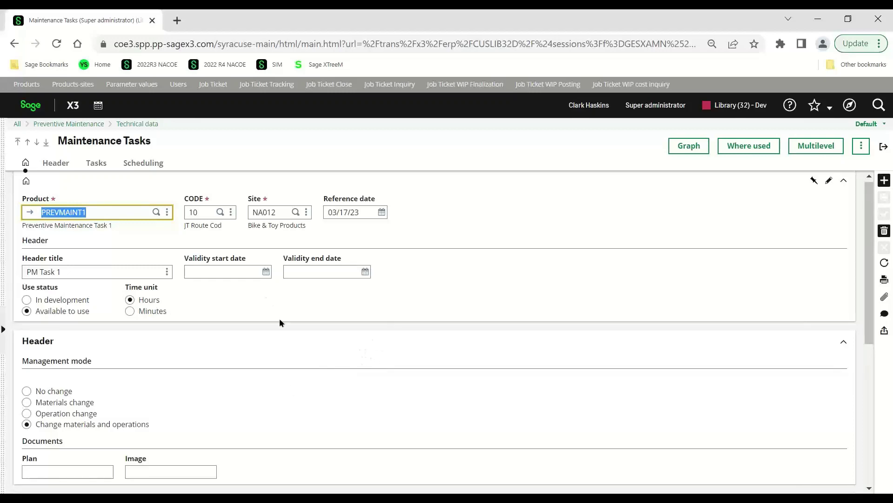
right_click(34, 105)
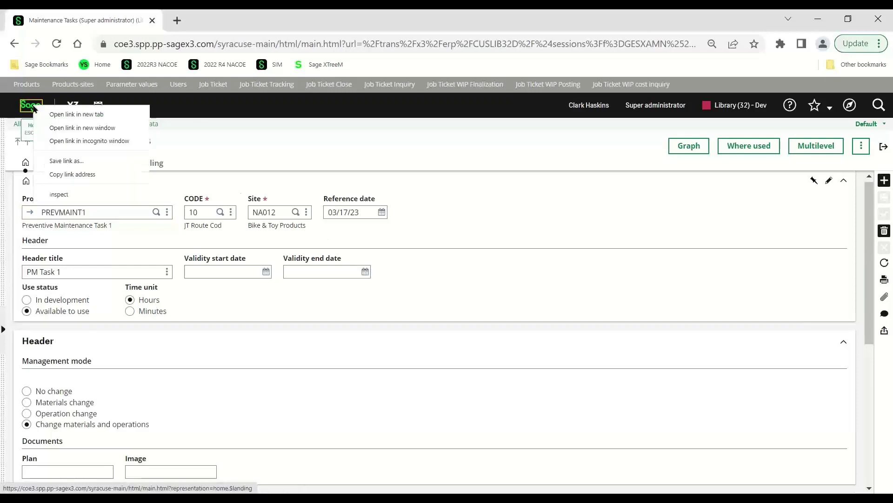
In a new Preventive Maintenance tab, view Job Ticket Routing code 10 and close it
click(70, 114)
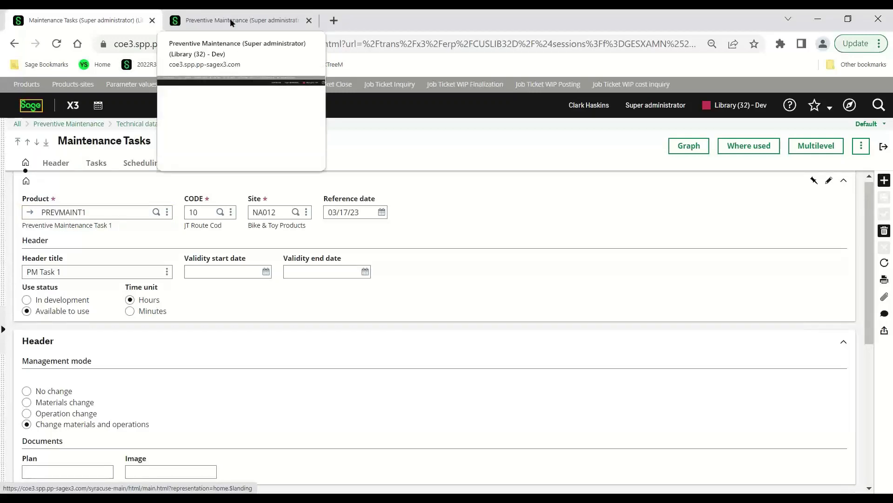
click(231, 22)
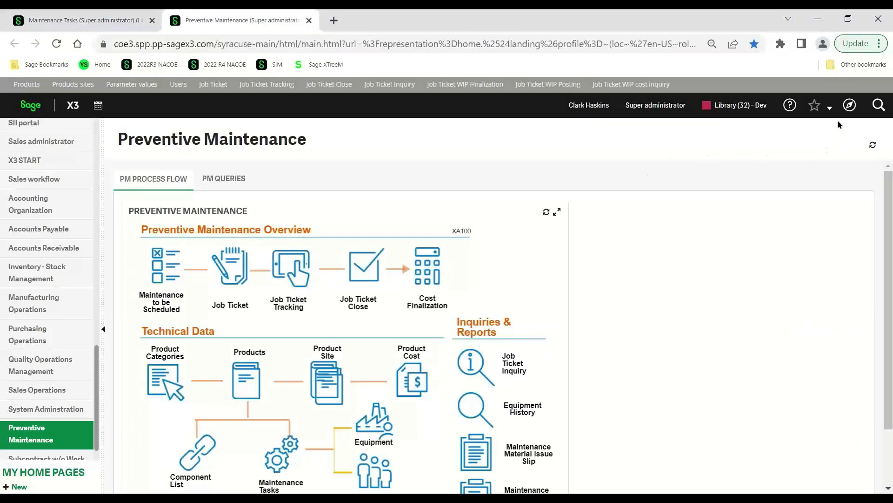
click(848, 106)
scroll(124, 395, down, 5)
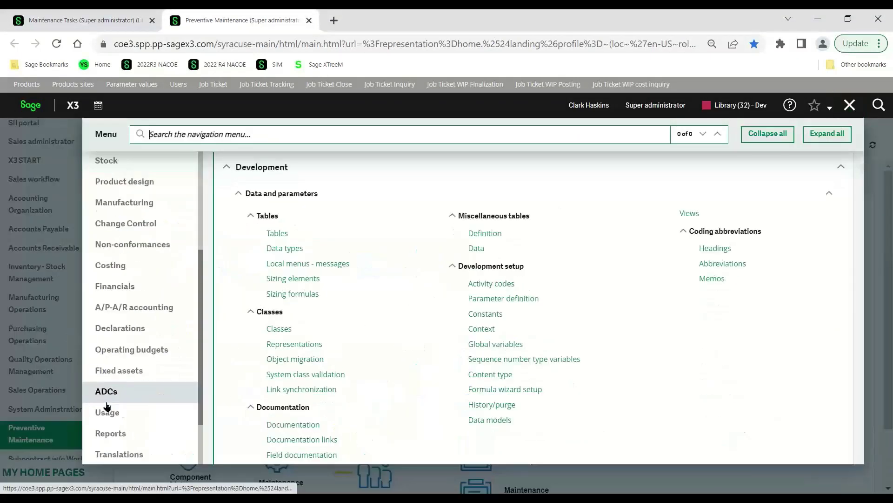
click(130, 447)
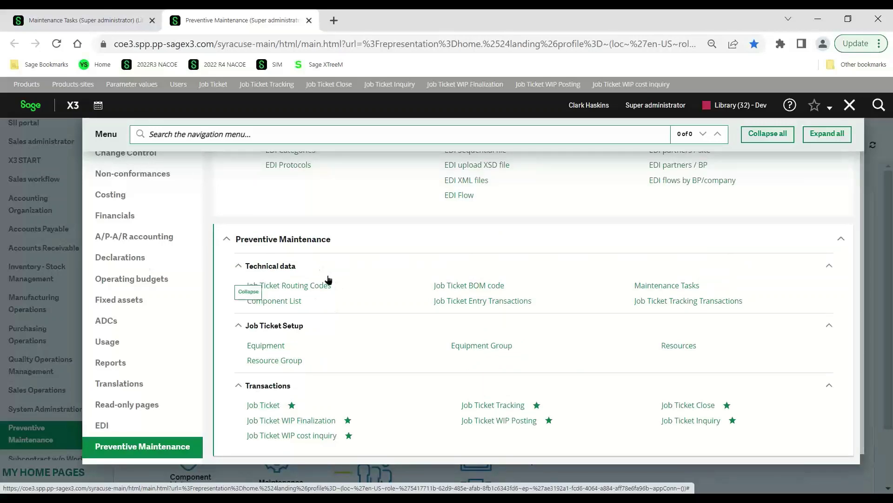
click(298, 286)
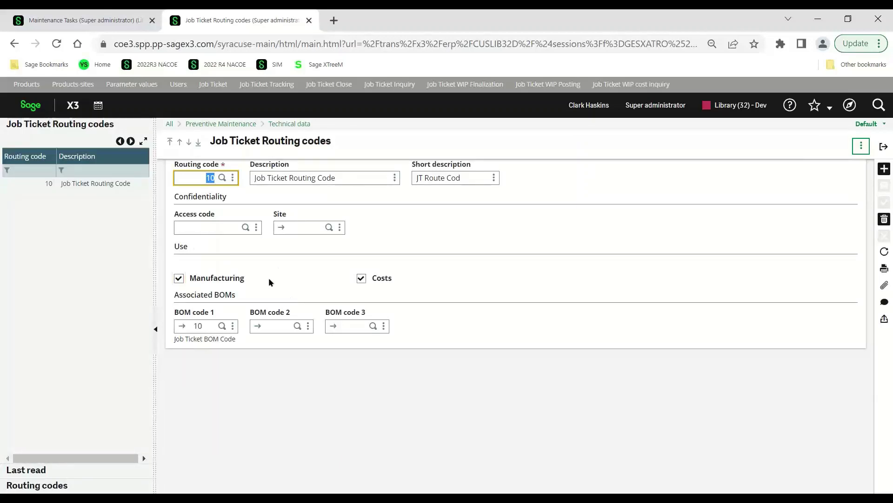
click(886, 148)
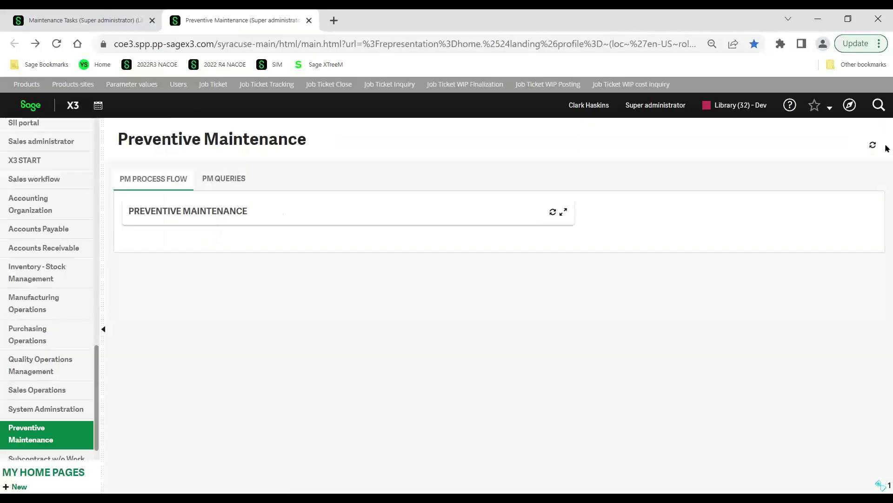
Return to the first tab showing Maintenance Tasks record PREVMAINT1 at site NA012
click(849, 105)
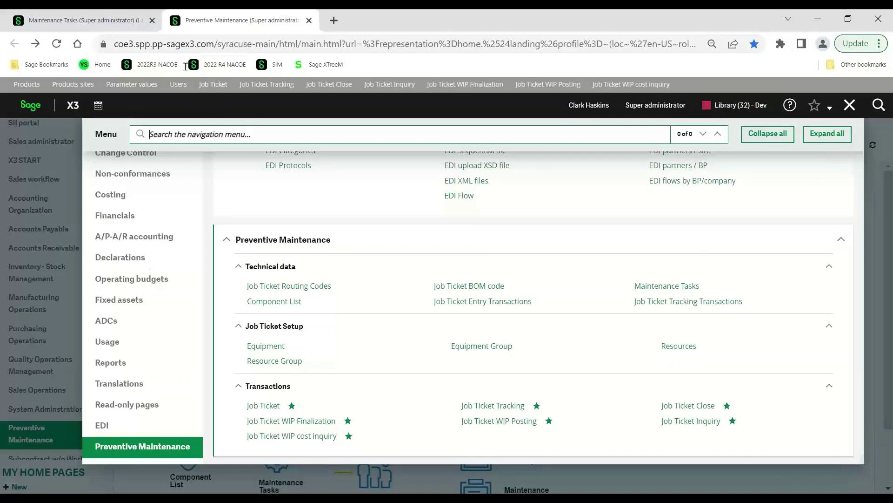
click(50, 19)
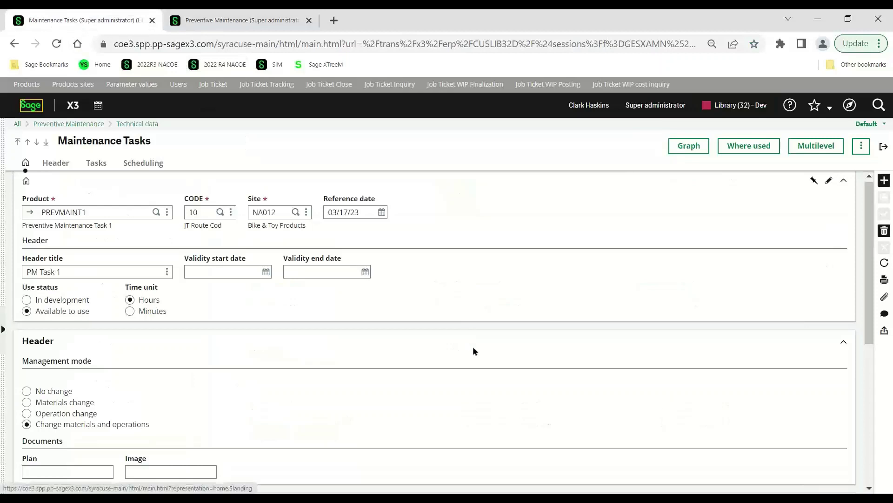
Review PREVMAINT1 operations 10 (RES01, Fixed) and 20 (RES02, Proportional), then close the form
scroll(468, 387, down, 3)
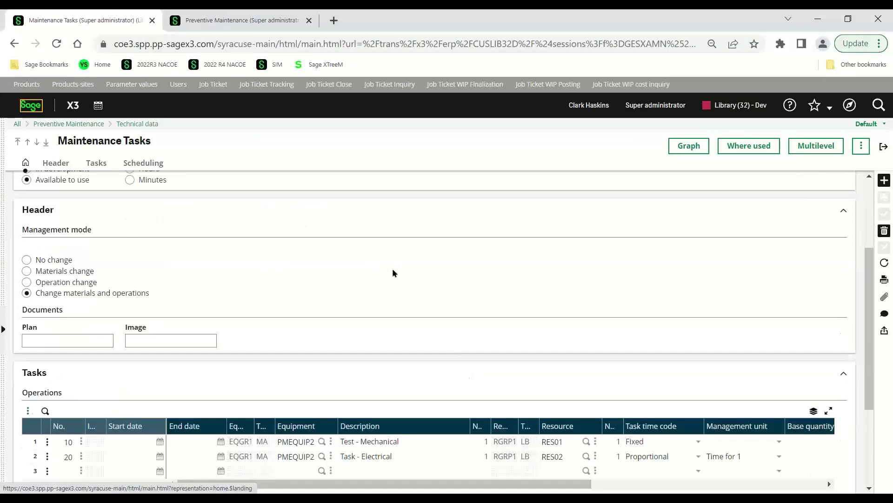
scroll(306, 328, down, 1)
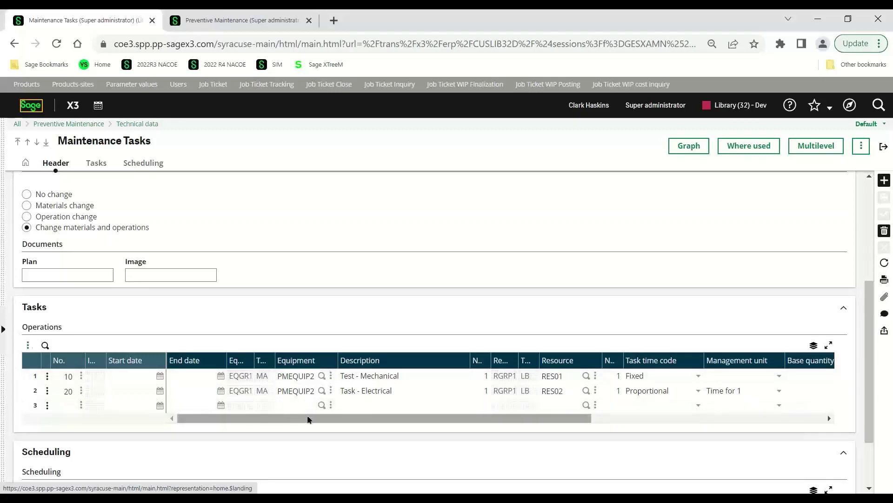
drag(311, 421, 404, 420)
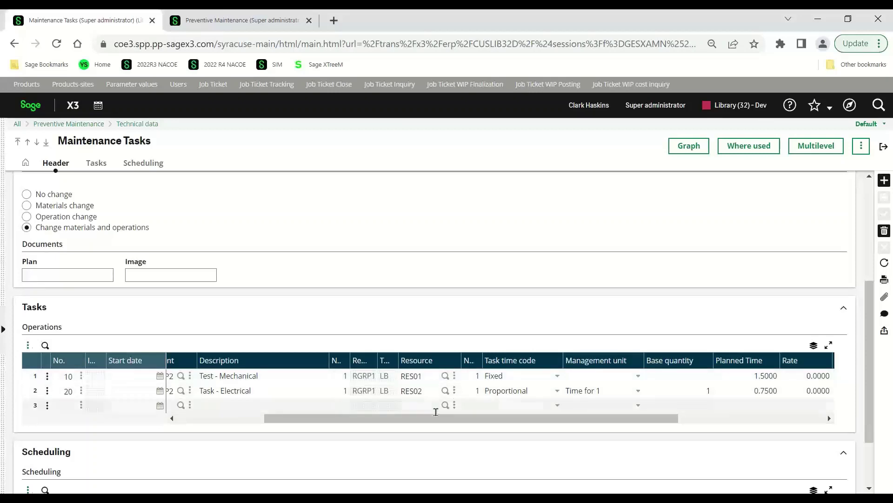
drag(440, 421, 500, 423)
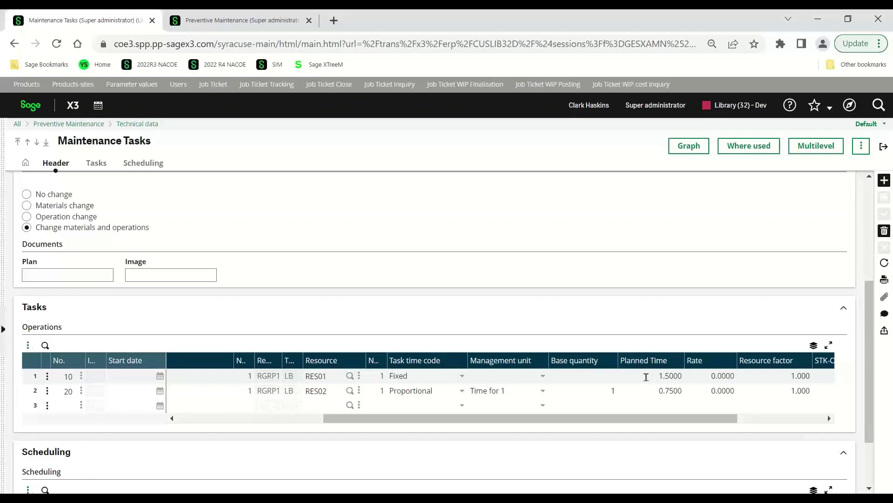
click(47, 378)
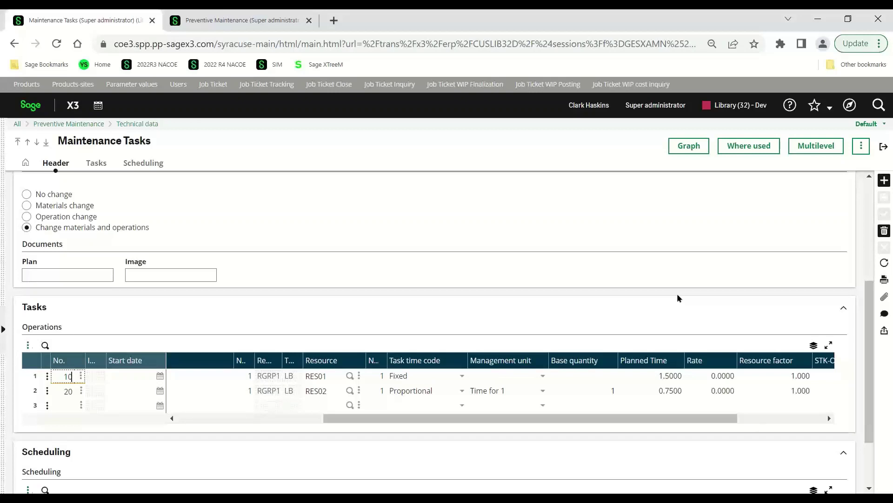
click(884, 146)
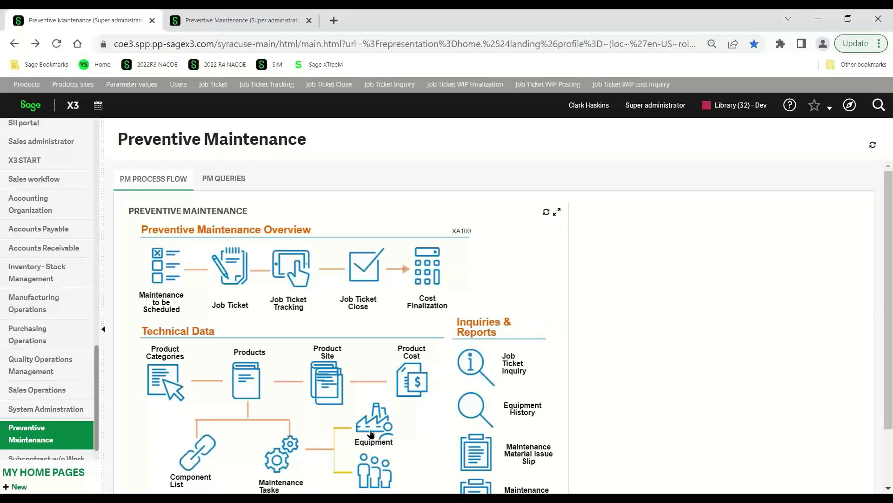
Launch Job Ticket from the Preventive Maintenance process flow
scroll(376, 435, down, 2)
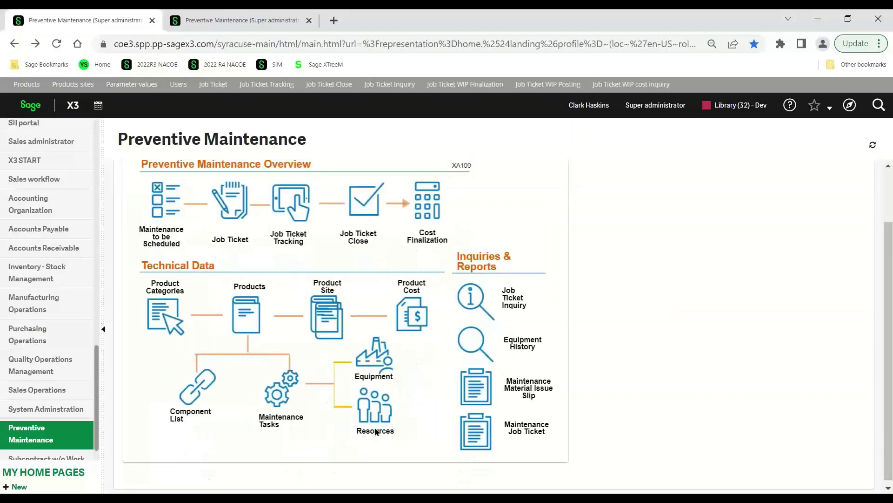
click(232, 215)
click(232, 215)
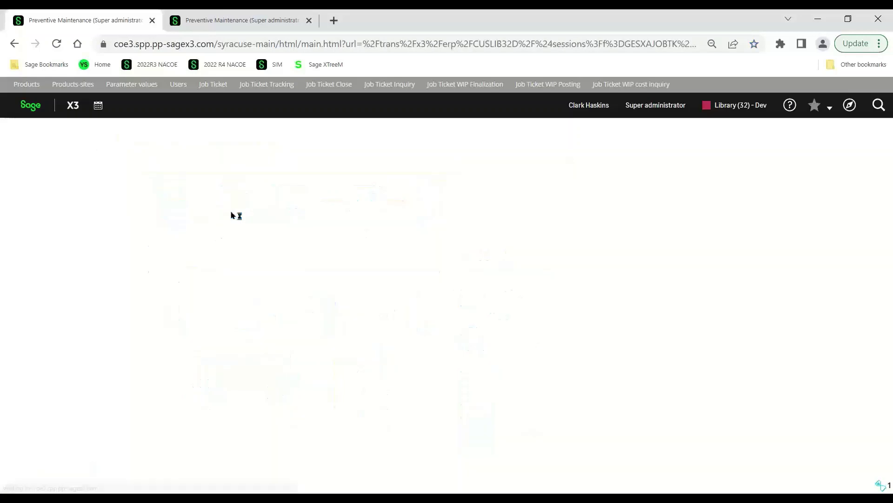
Use JTK Job Ticket Entry, keep reason code Preventive Maintenance, and go to Job Request Description
click(409, 171)
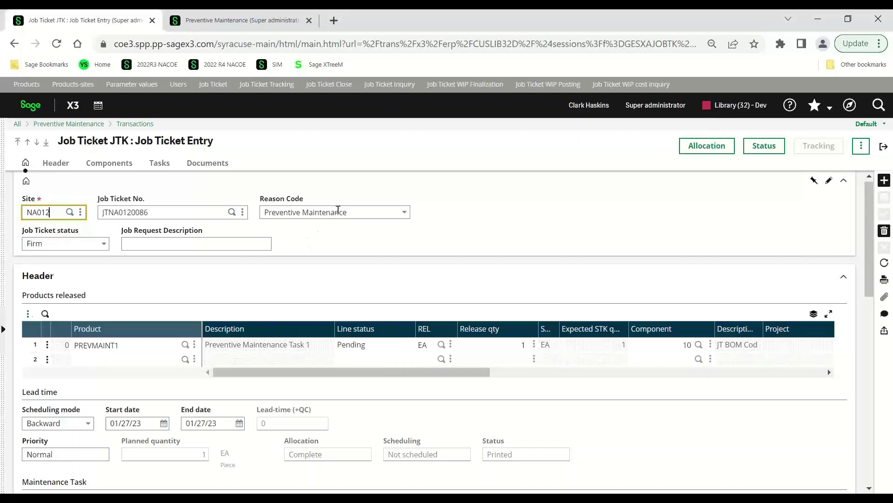
click(404, 213)
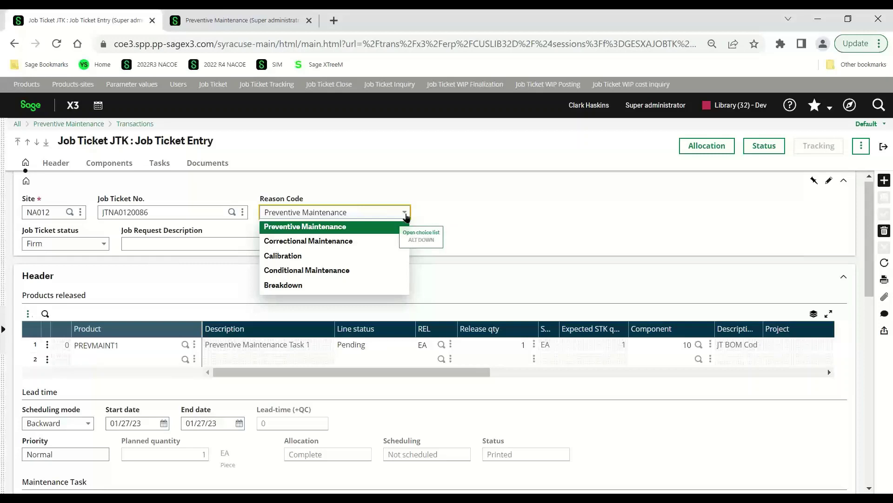
click(557, 206)
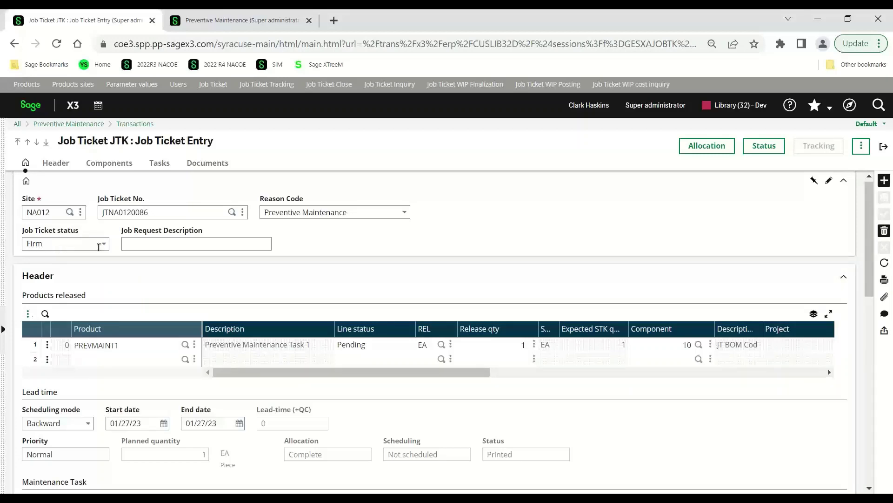
click(139, 248)
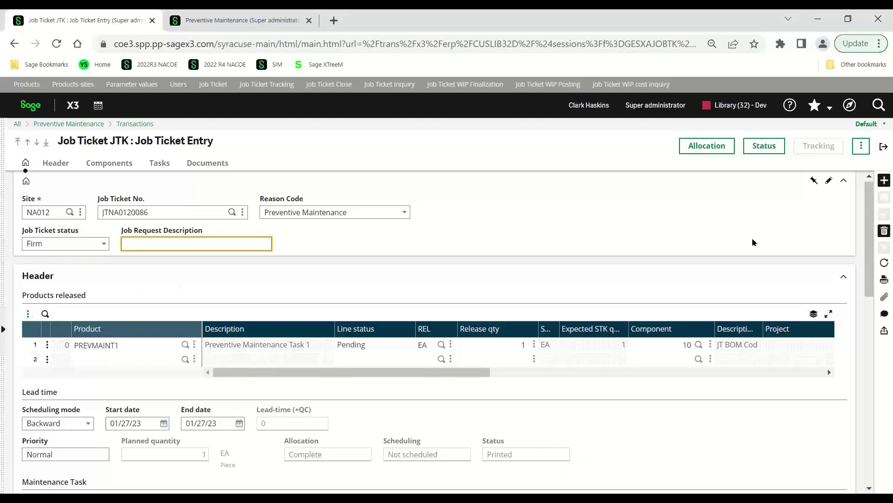
click(861, 146)
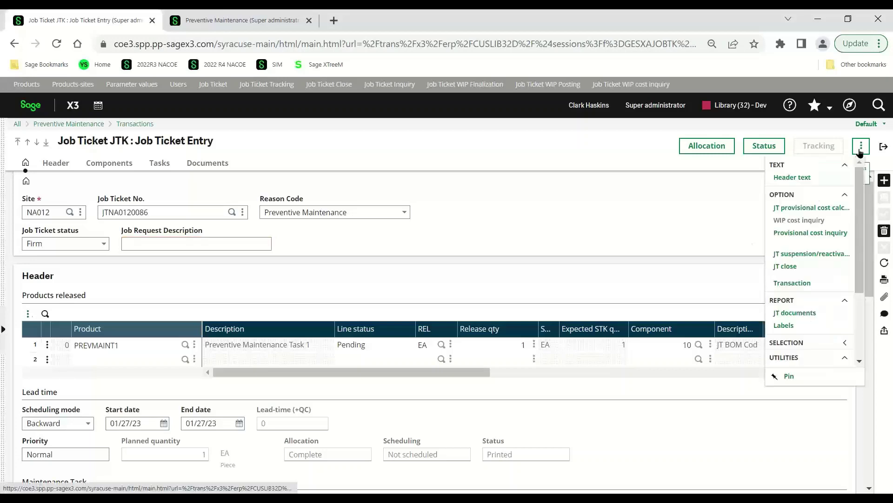
click(45, 349)
click(47, 346)
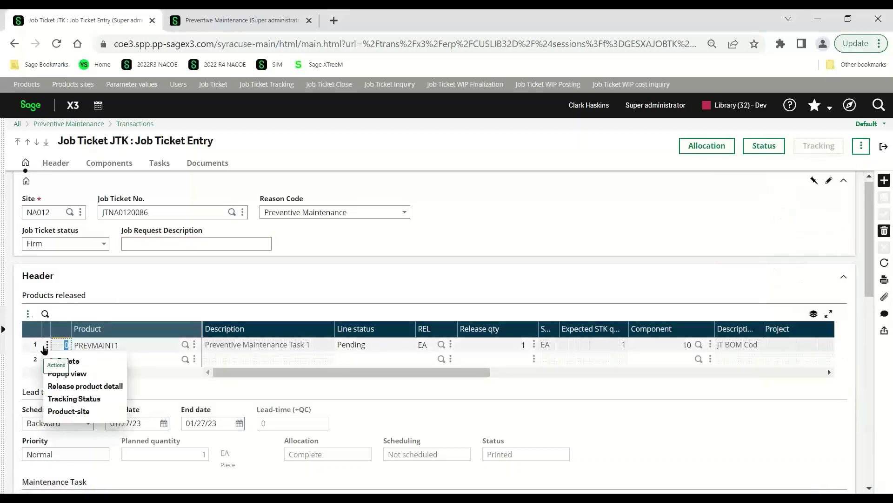
click(206, 282)
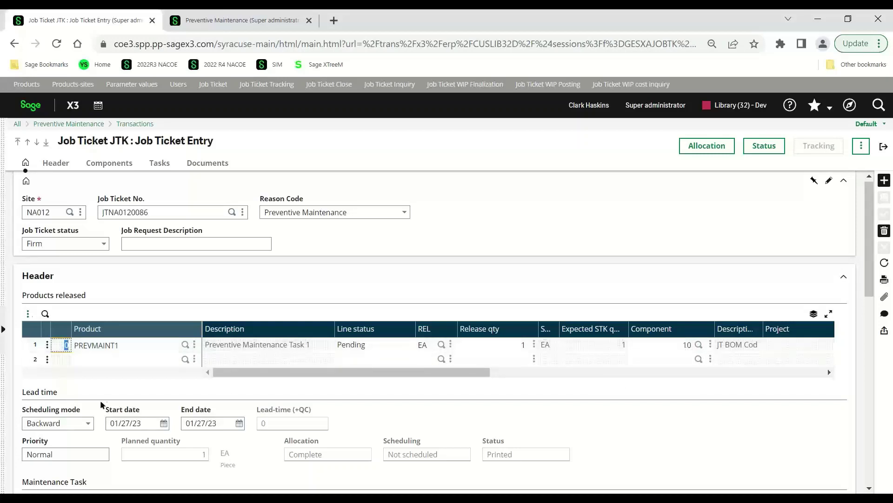
scroll(102, 423, down, 2)
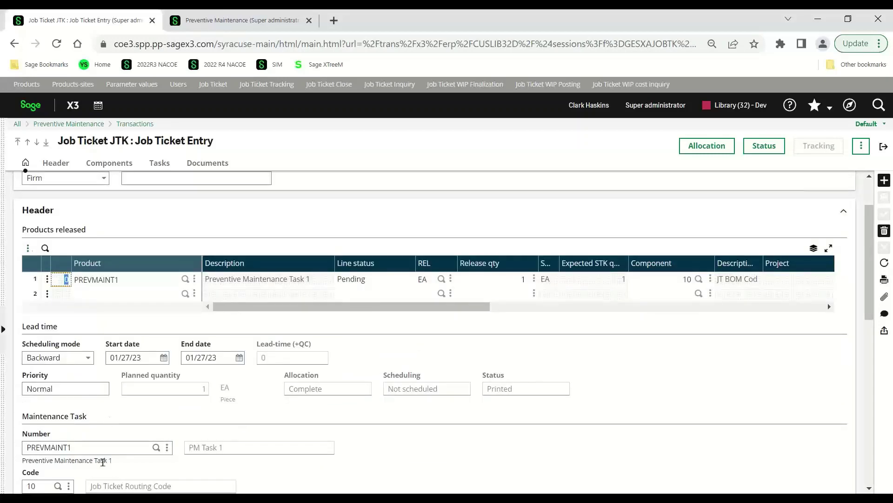
scroll(137, 432, down, 2)
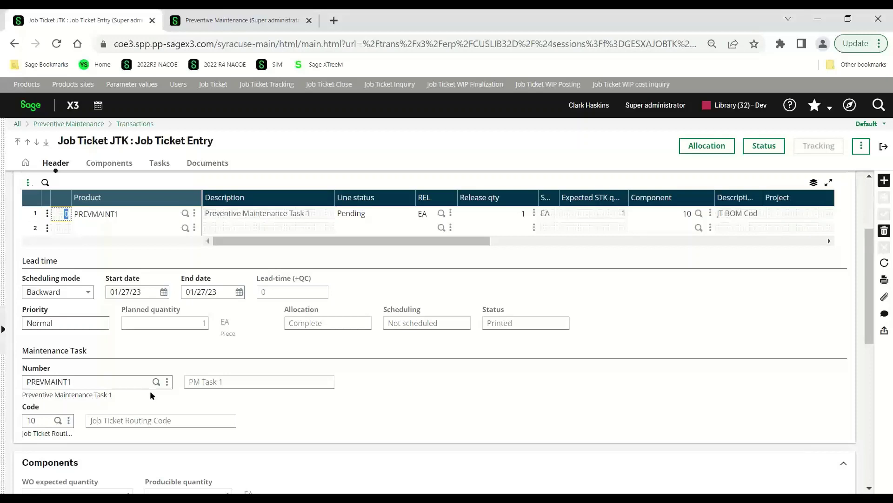
scroll(150, 395, down, 4)
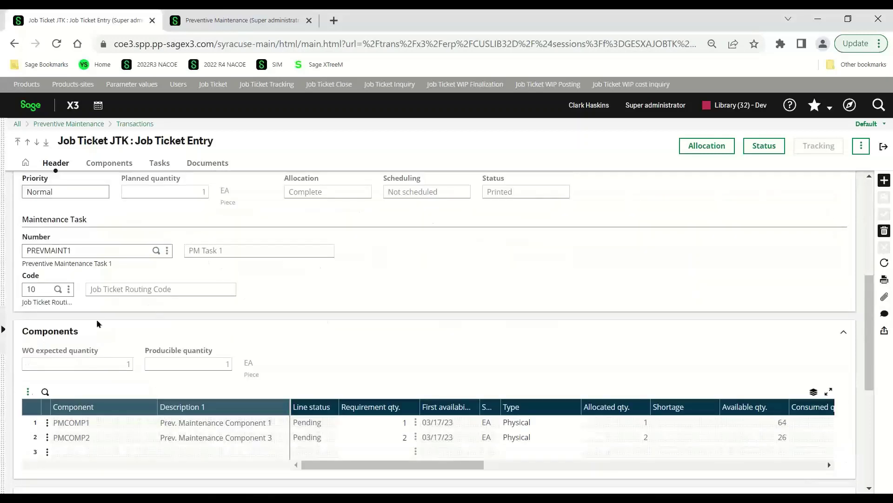
scroll(102, 324, down, 4)
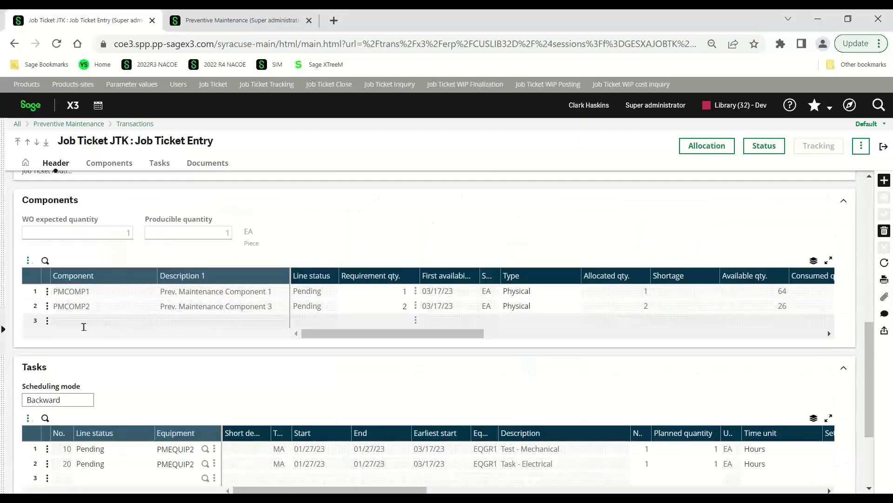
click(47, 321)
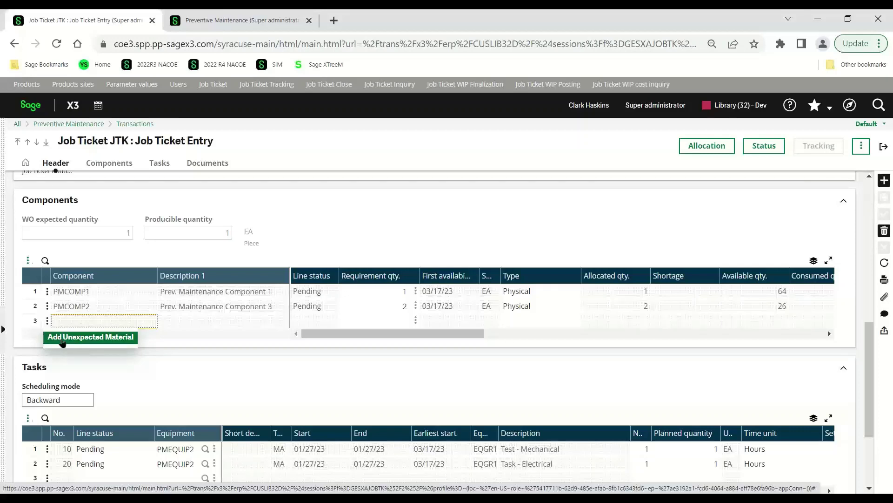
scroll(93, 405, down, 2)
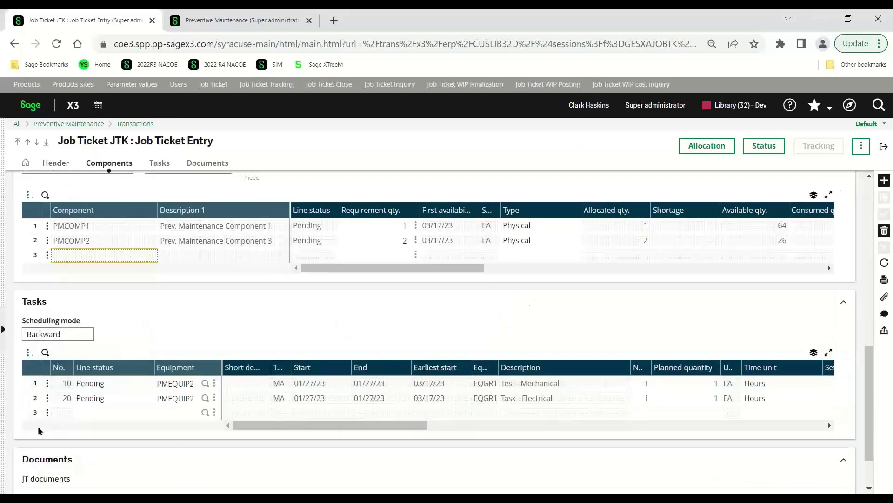
click(49, 413)
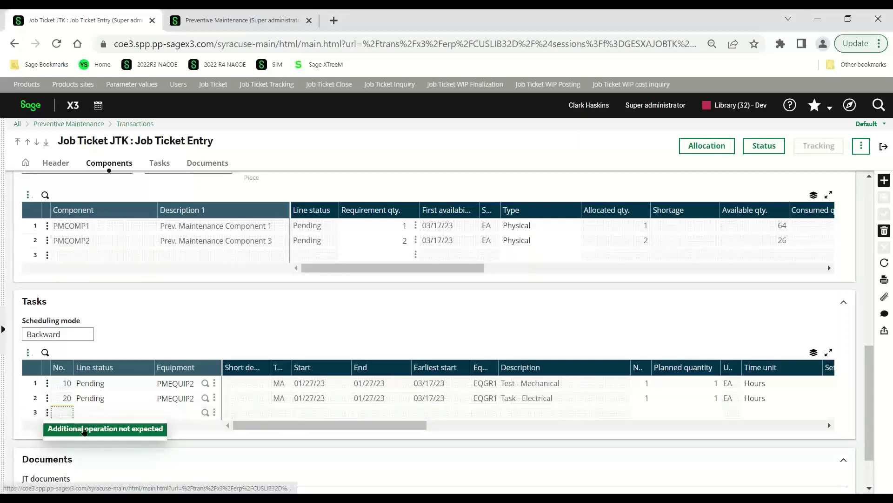
click(272, 302)
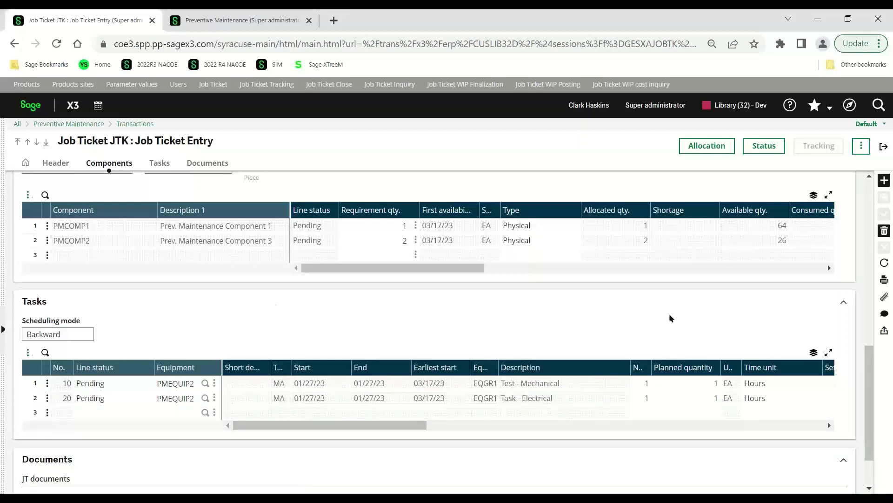
Print the Maintenance Material Iss. Slip for job ticket JTNA0120086 and open the PDF
click(885, 280)
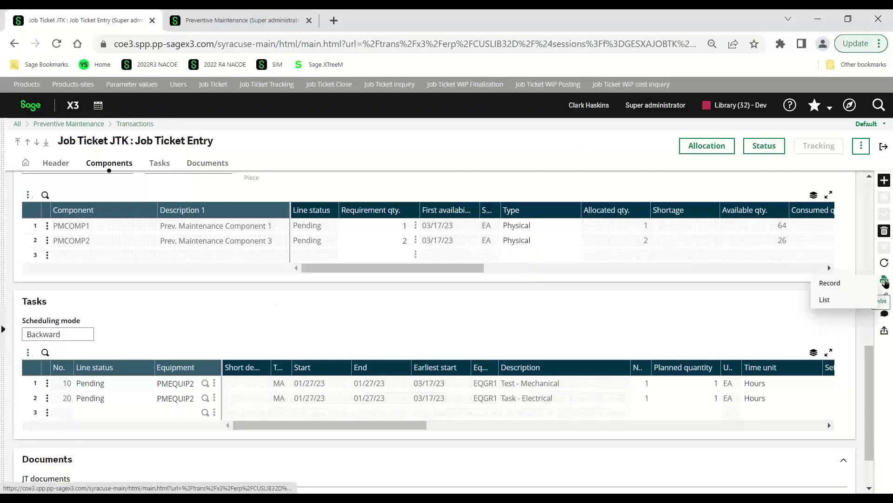
click(858, 283)
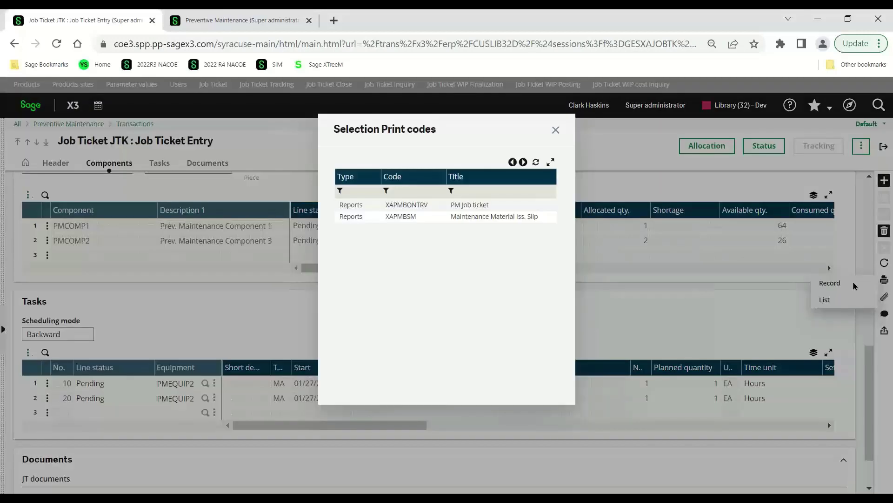
click(480, 221)
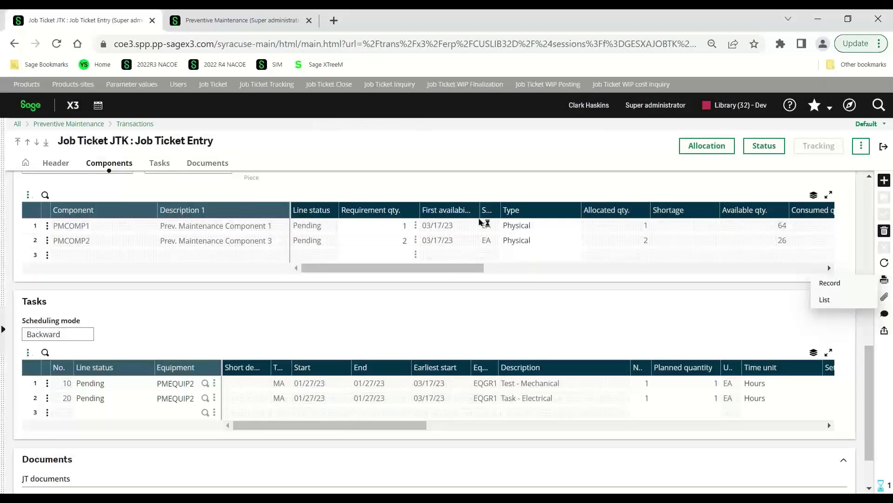
click(728, 152)
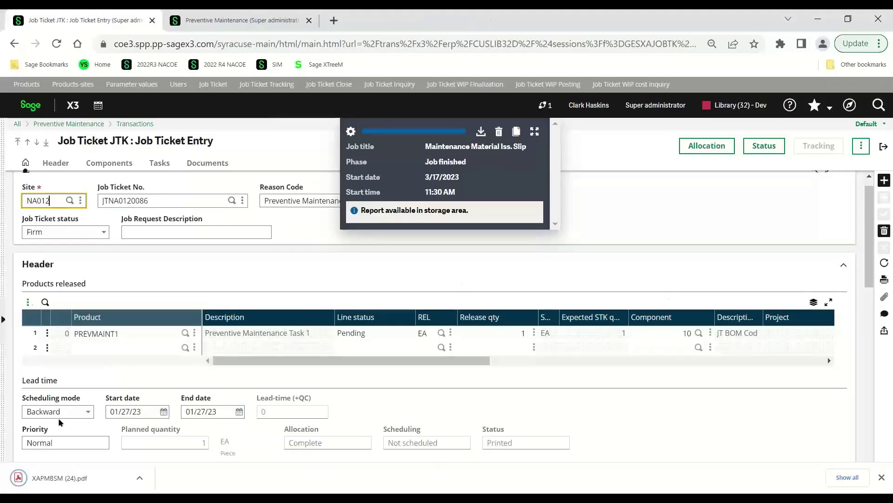
click(60, 488)
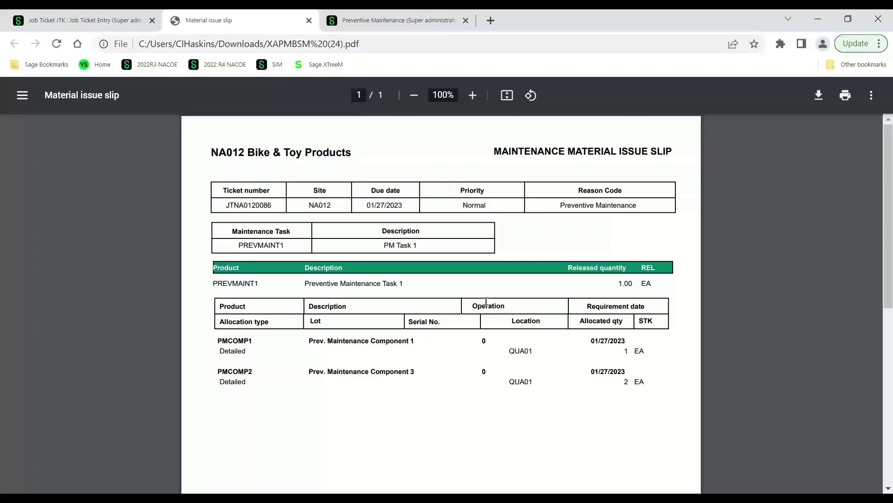
Return to job ticket JTNA0120086, dismiss the report notice, and start another record print
click(104, 21)
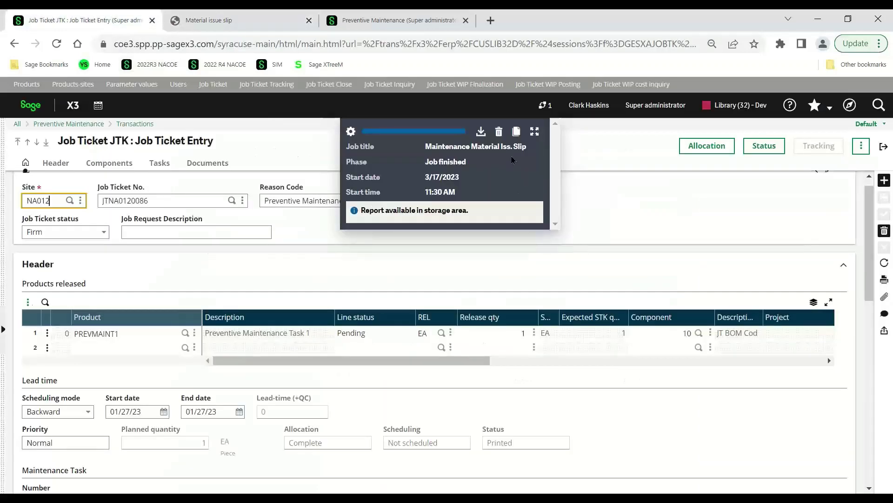
click(499, 132)
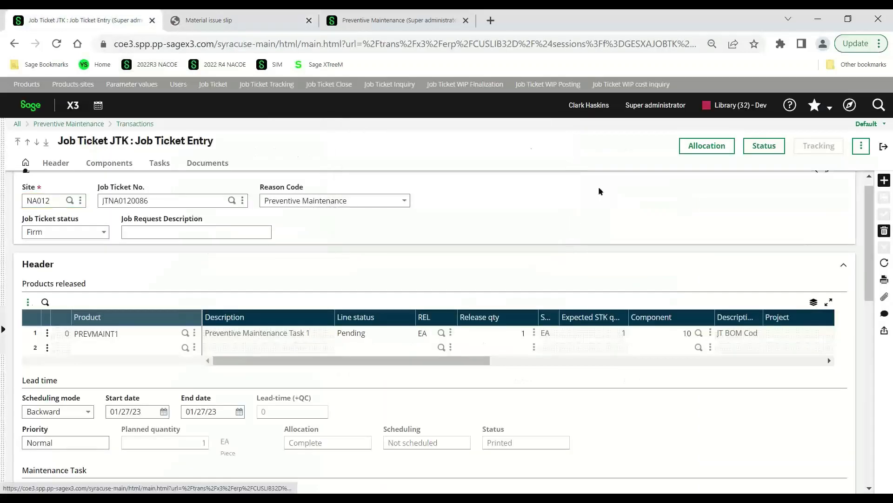
click(885, 282)
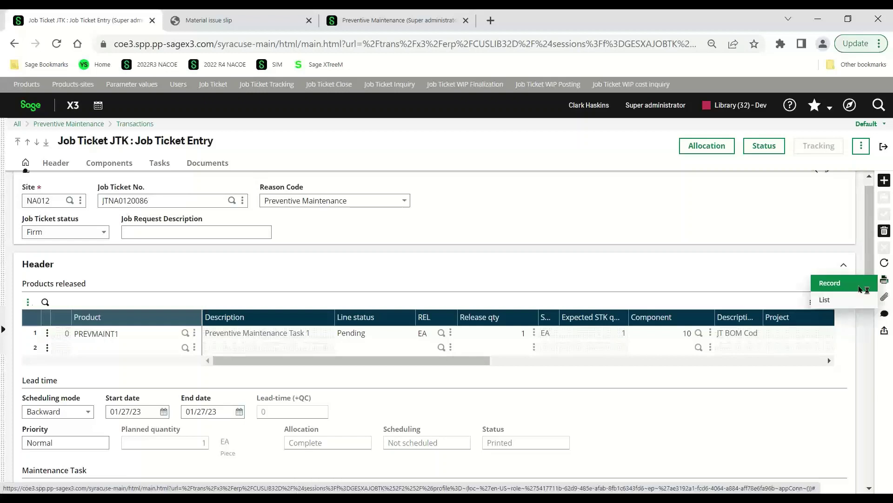
click(861, 288)
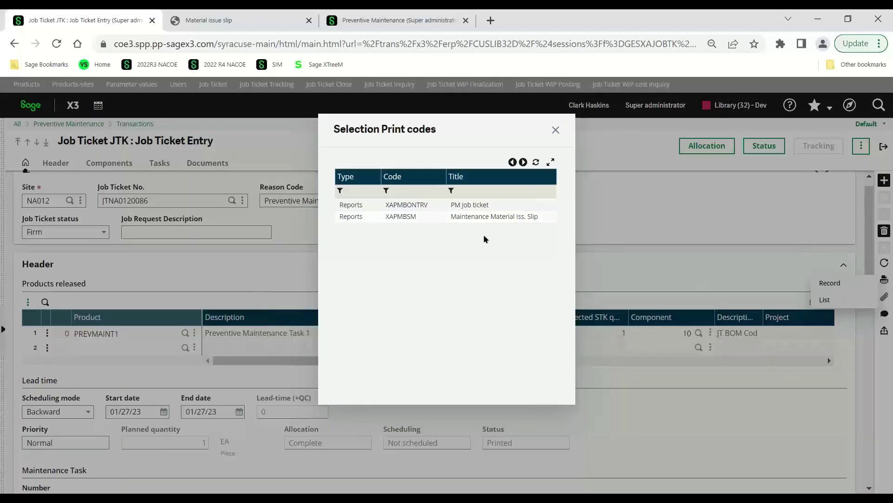
Print the PM Job ticket (XAPMBONTRV) report for JTNA0120086 and open its PDF
click(470, 204)
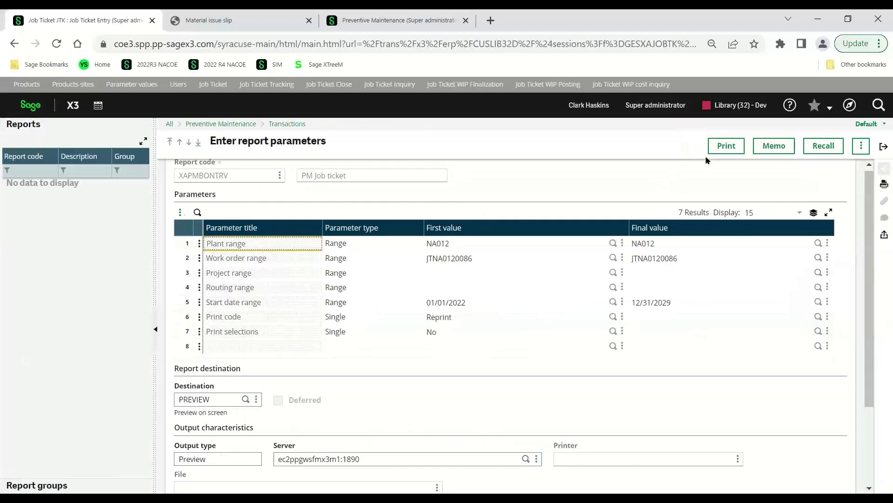
click(727, 146)
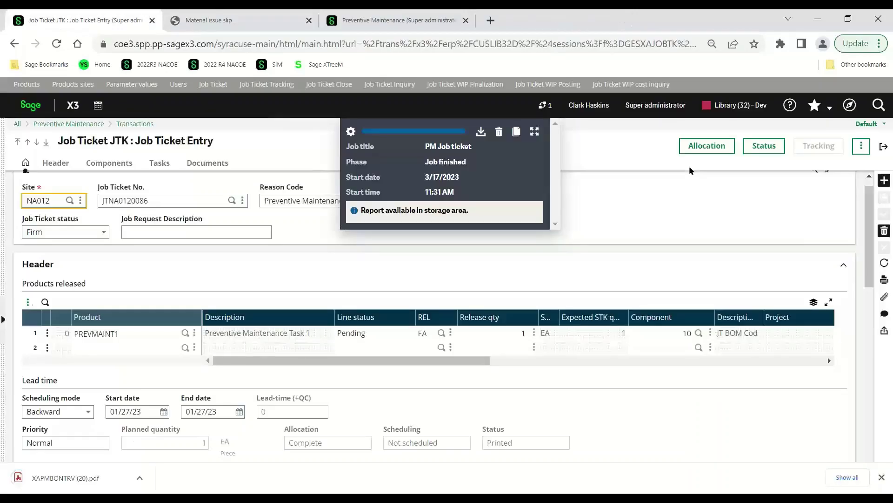
click(85, 477)
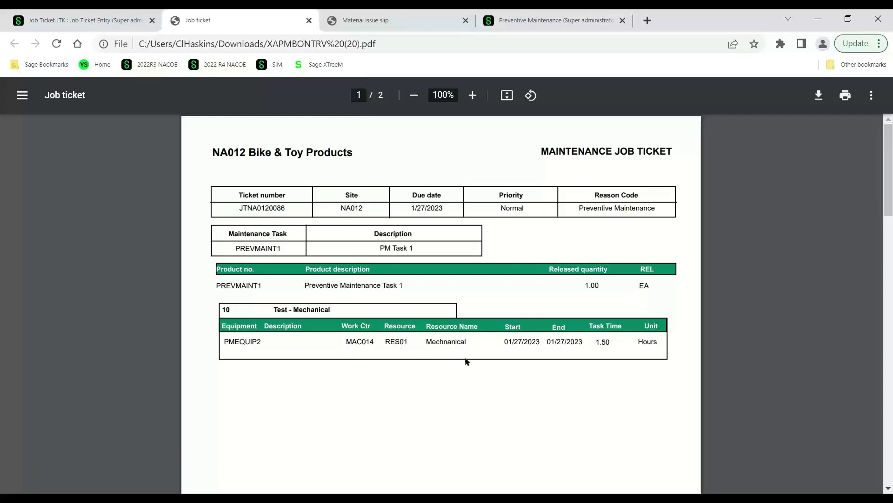
Check page 2 of the job ticket PDF (task 20, Electrical on RES02, 0.75 Hours), then return to the job ticket
scroll(546, 375, down, 15)
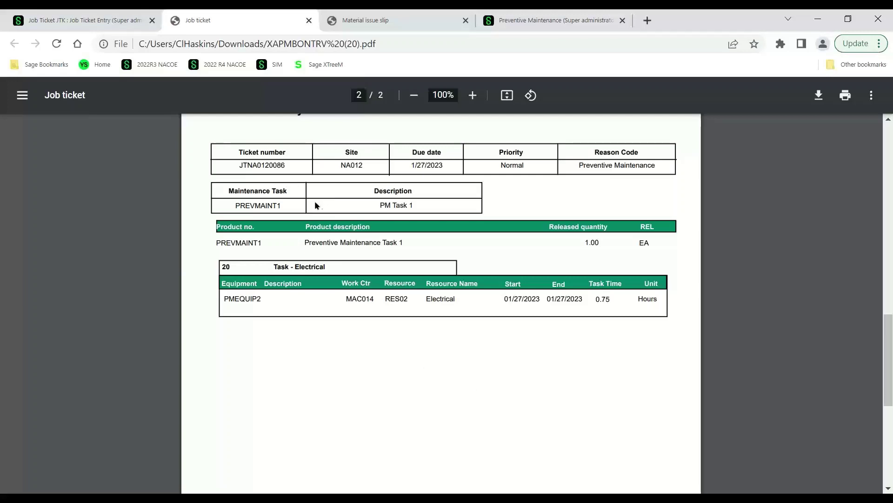
click(61, 24)
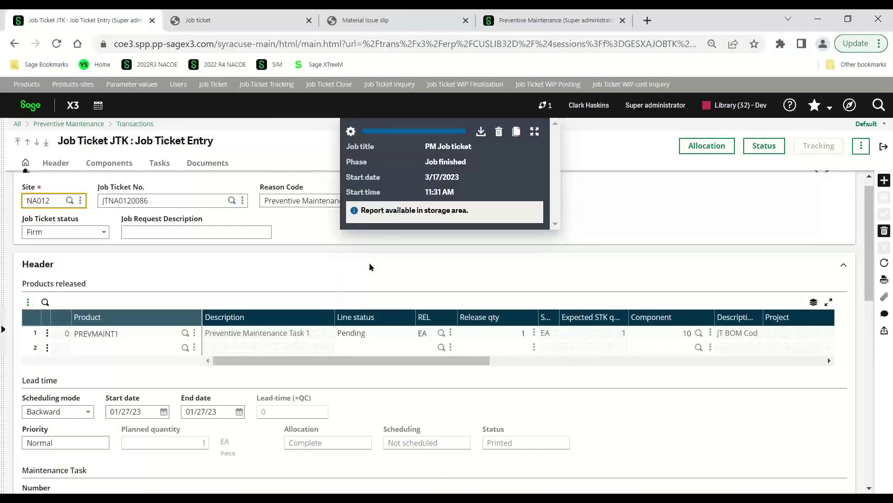
Clear the finished report notification, review the work order's material allocation, and close Job Ticket Entry
click(499, 133)
click(707, 146)
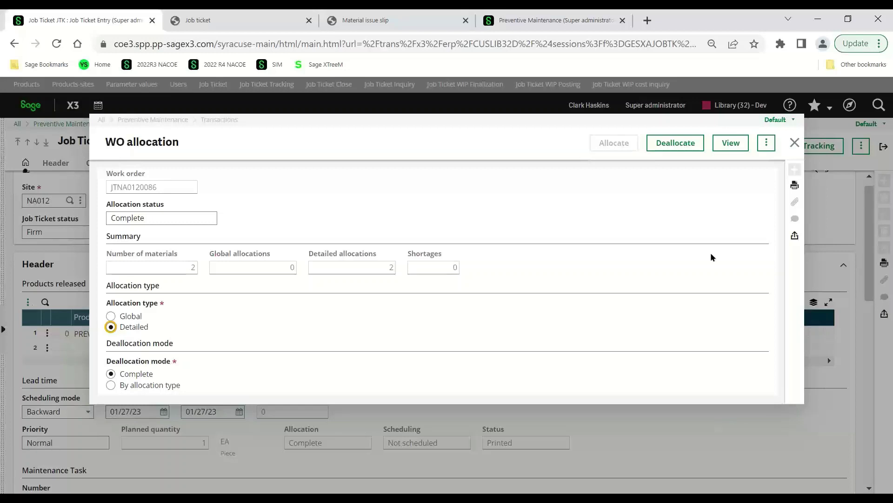
click(795, 142)
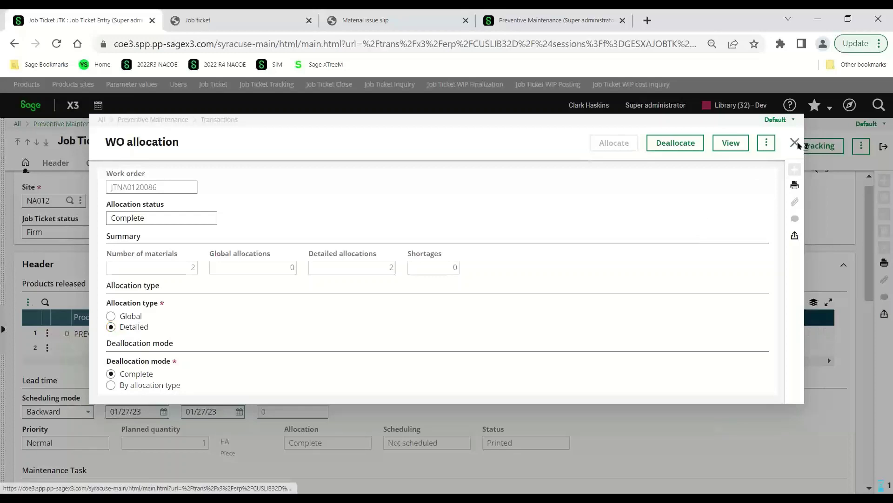
click(884, 146)
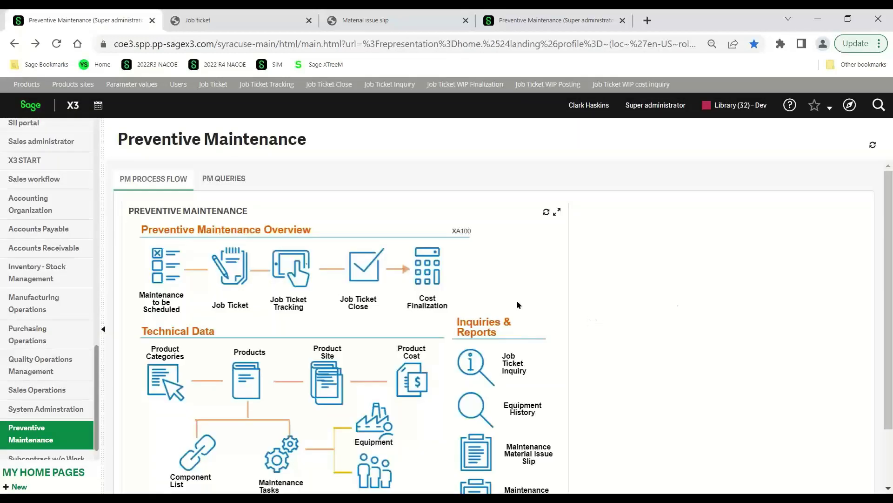
click(290, 267)
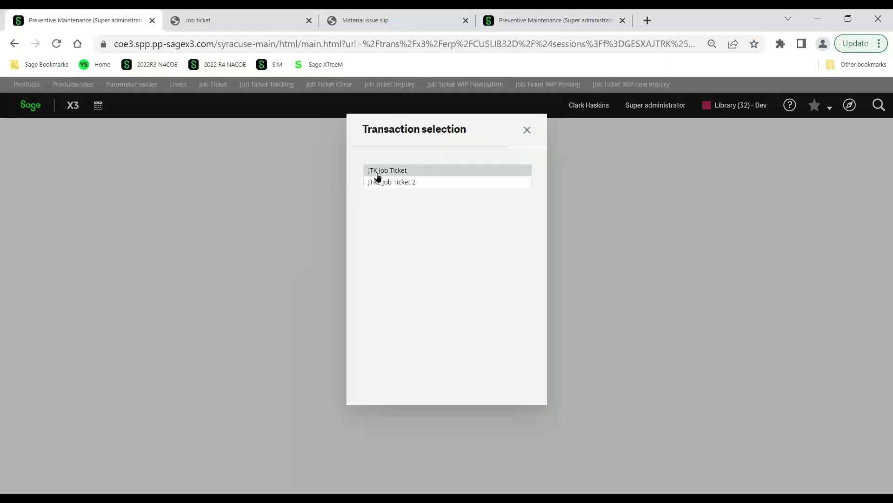
click(378, 171)
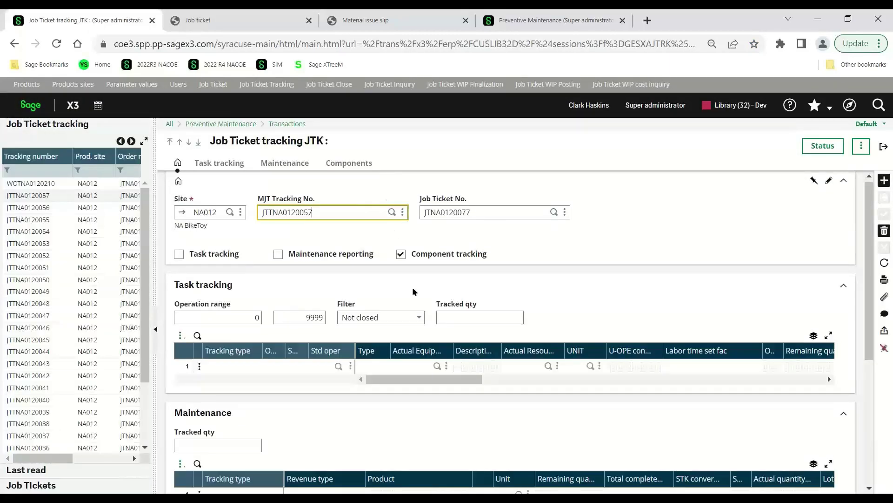
click(72, 186)
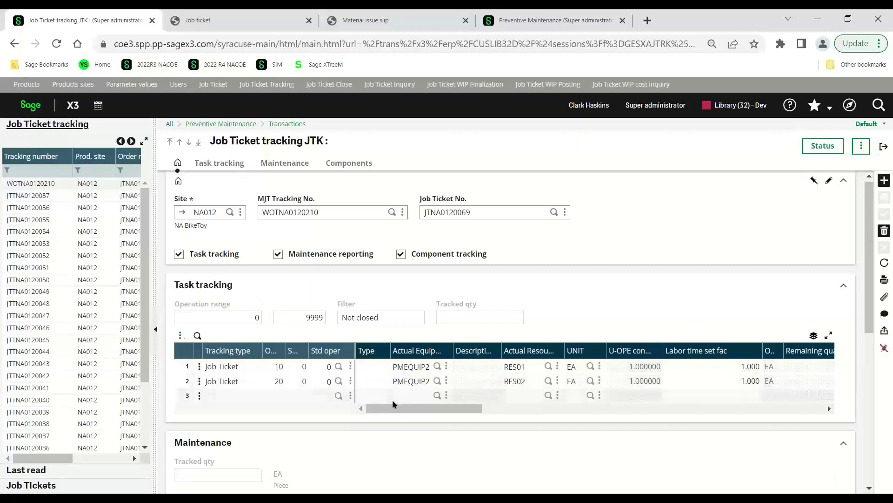
drag(399, 410, 407, 411)
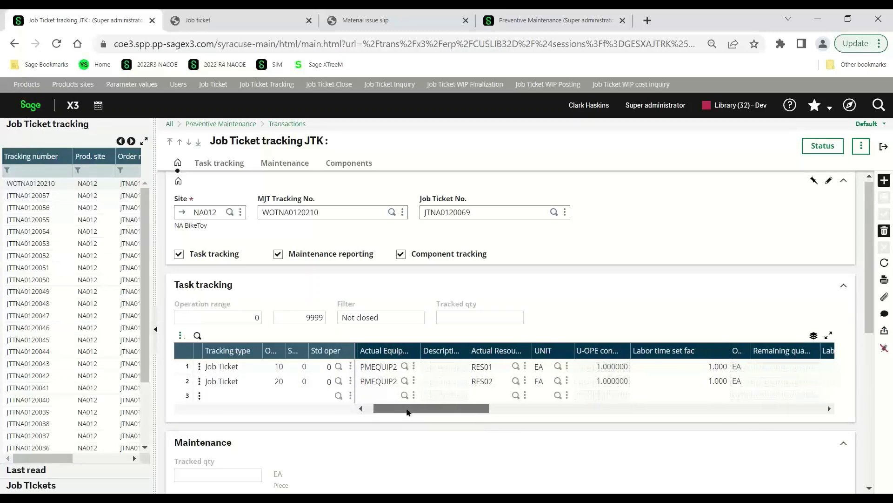
click(499, 363)
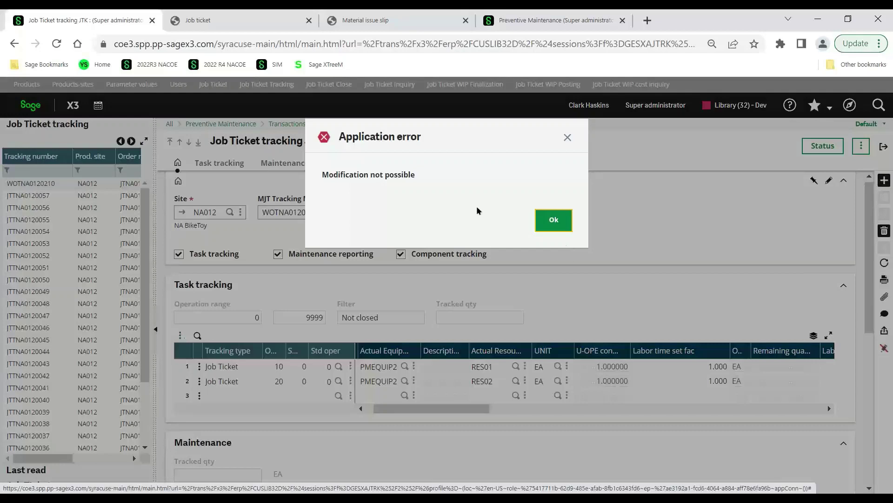
click(554, 221)
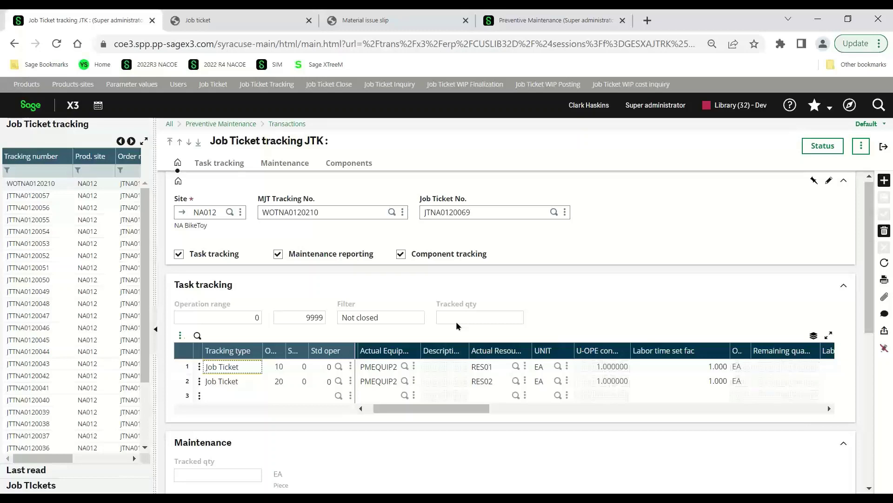
Create a new tracking entry at site NA012 for job ticket JTNA0120087 and review its PREVMAINT1 and PMCOMP1/PMCOMP2 lines
scroll(460, 323, down, 4)
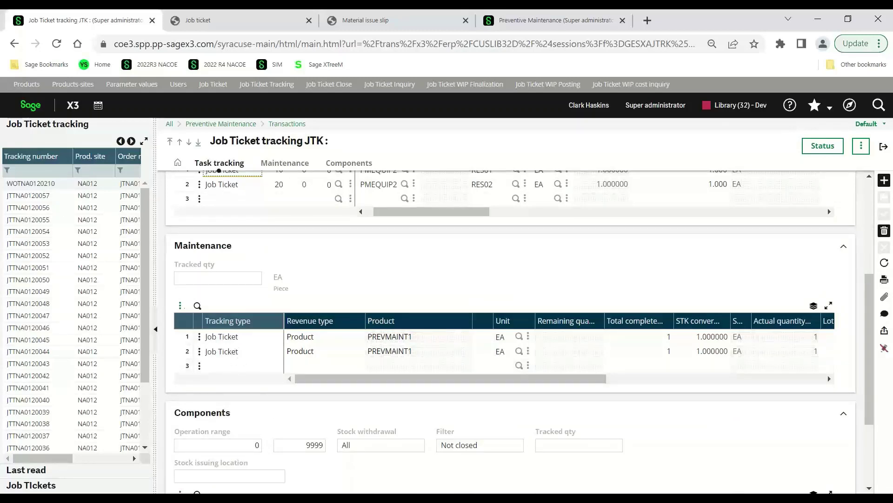
click(884, 180)
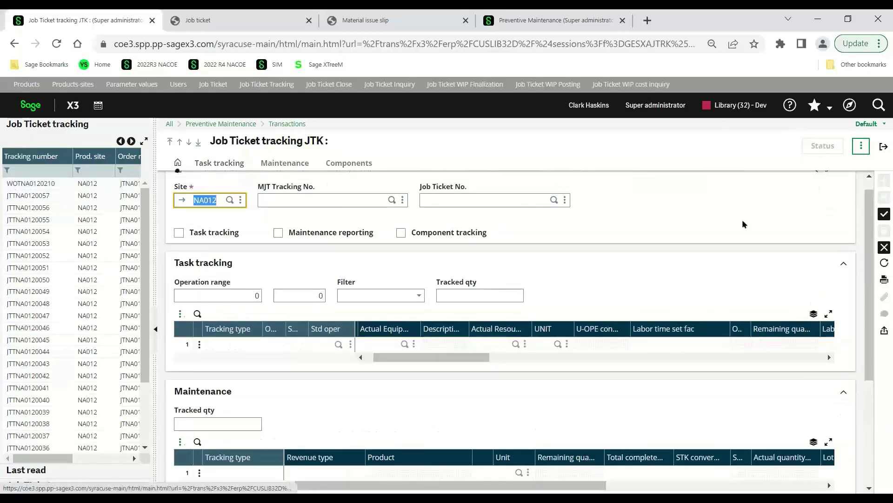
key(Tab)
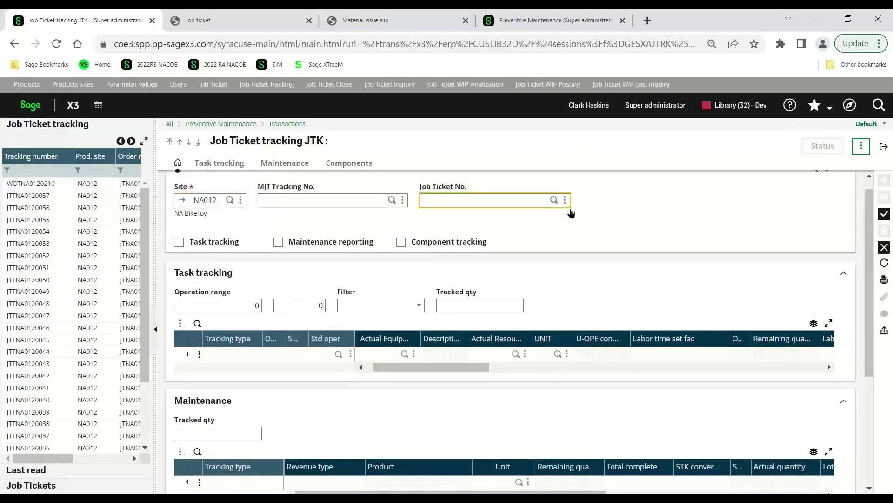
click(554, 200)
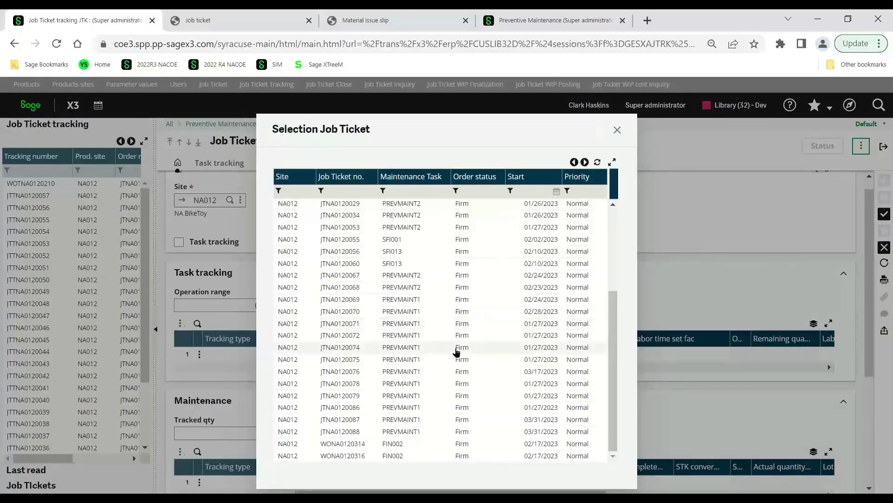
click(430, 419)
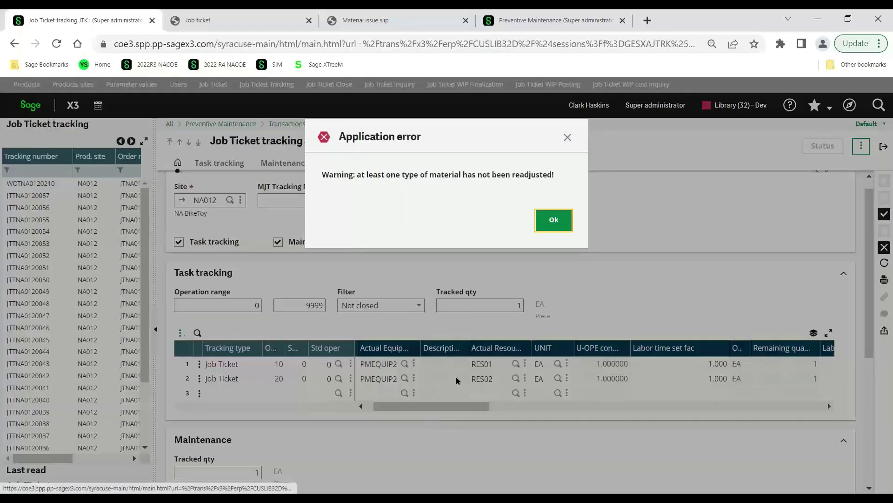
click(553, 219)
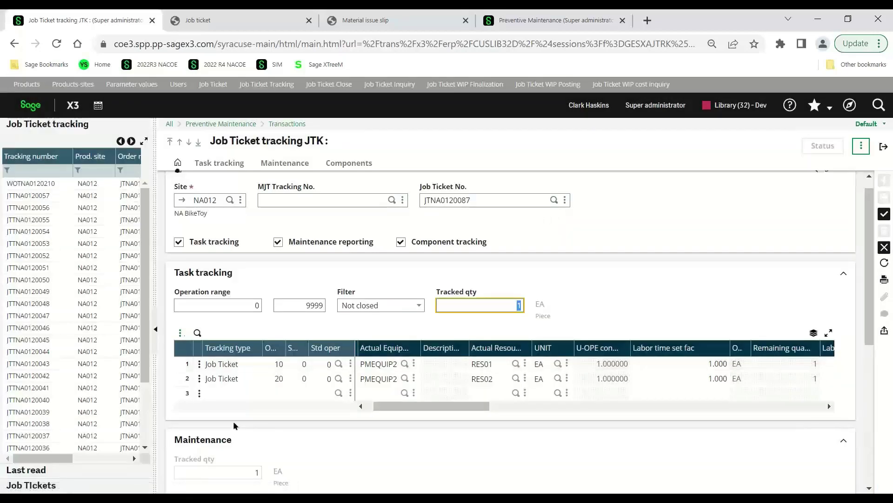
click(199, 395)
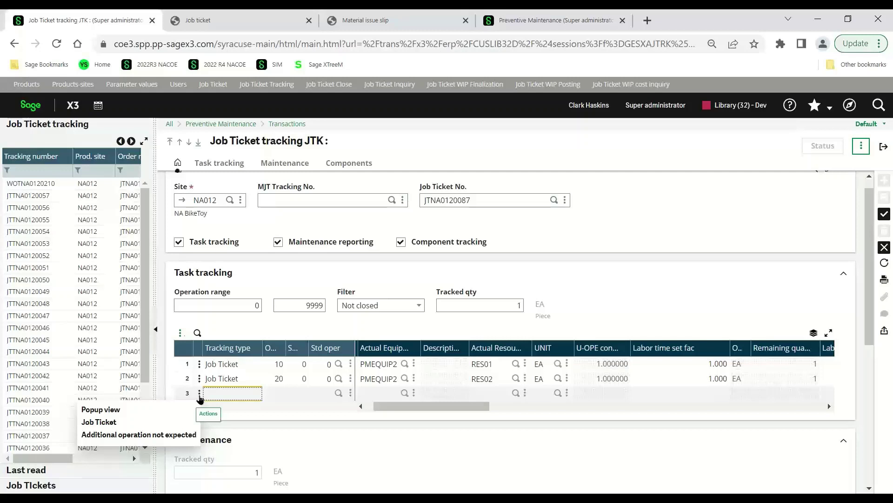
scroll(305, 415, down, 4)
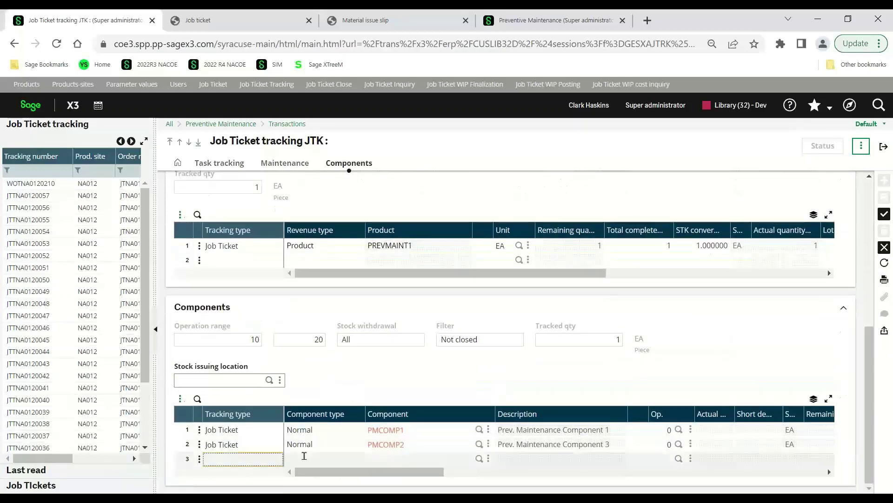
Add a third component line and check quantities tracked: 1 for PMCOMP1, 2 for PMCOMP2
click(396, 460)
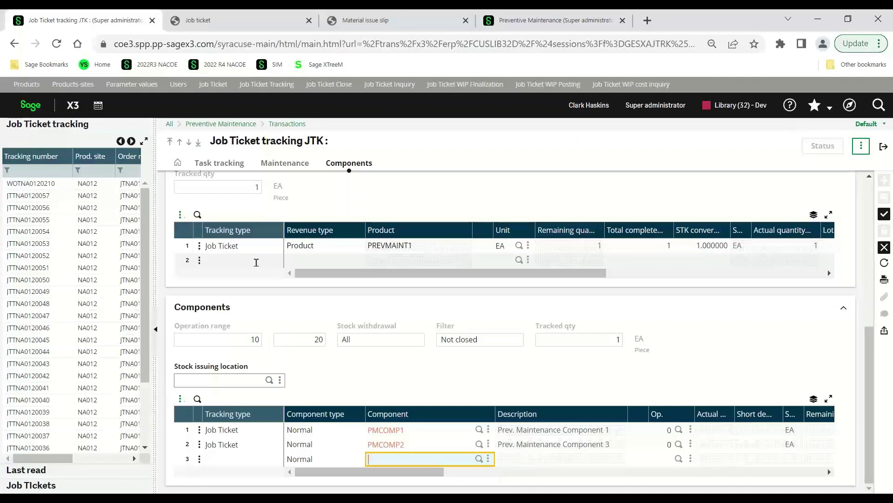
drag(391, 472, 488, 477)
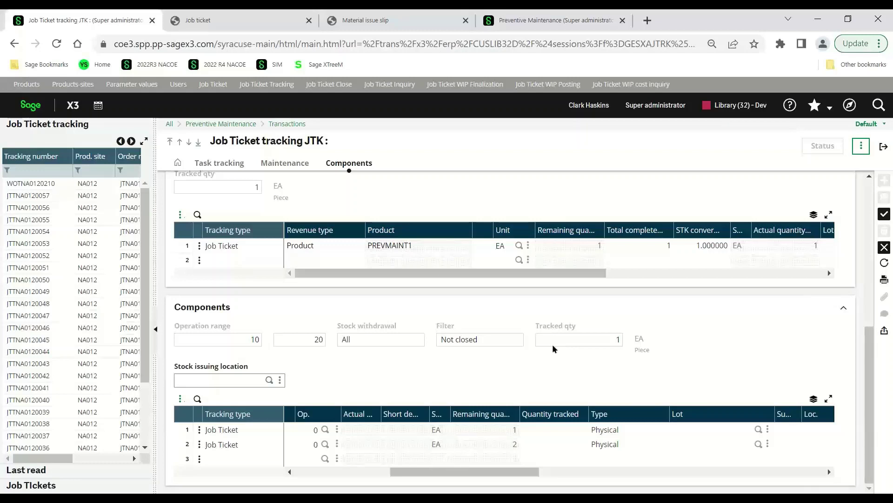
Cancel the tracking entry and open Job Ticket Close for site NA012
click(885, 249)
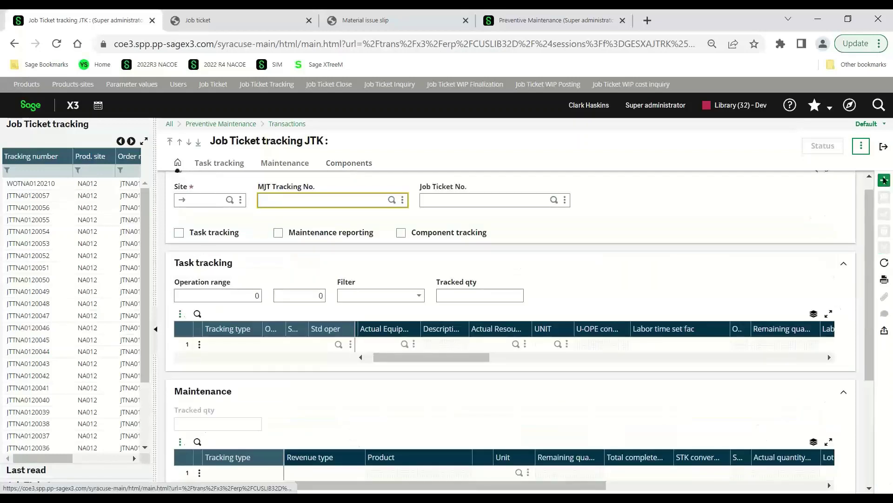
click(884, 147)
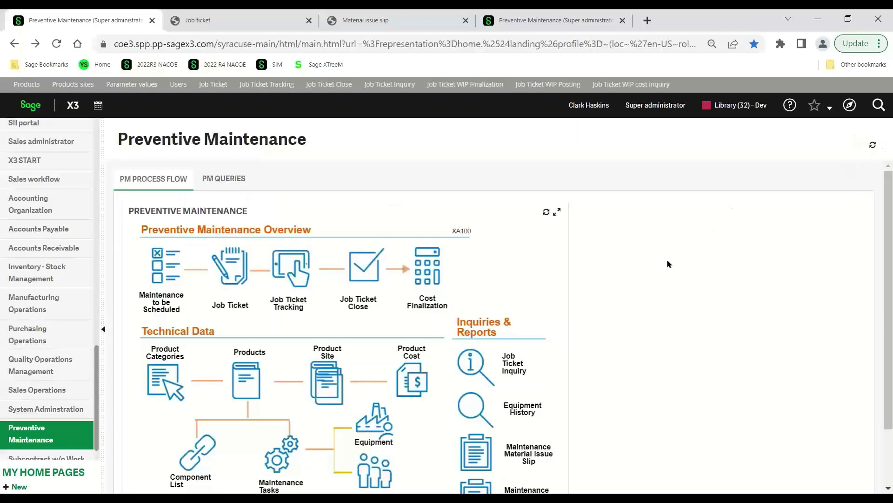
click(364, 271)
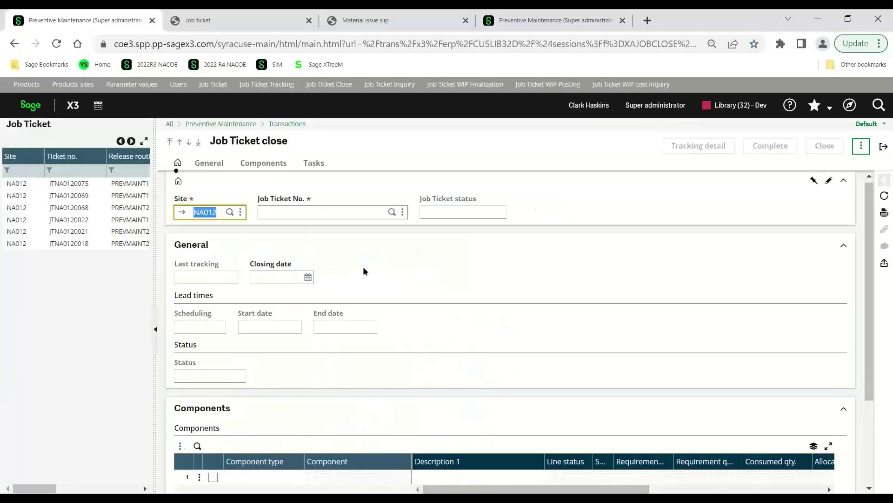
Load JTNA0120069 and check its 03/17/23 closing date, Completed components and Closed tasks 10 and 20
click(105, 196)
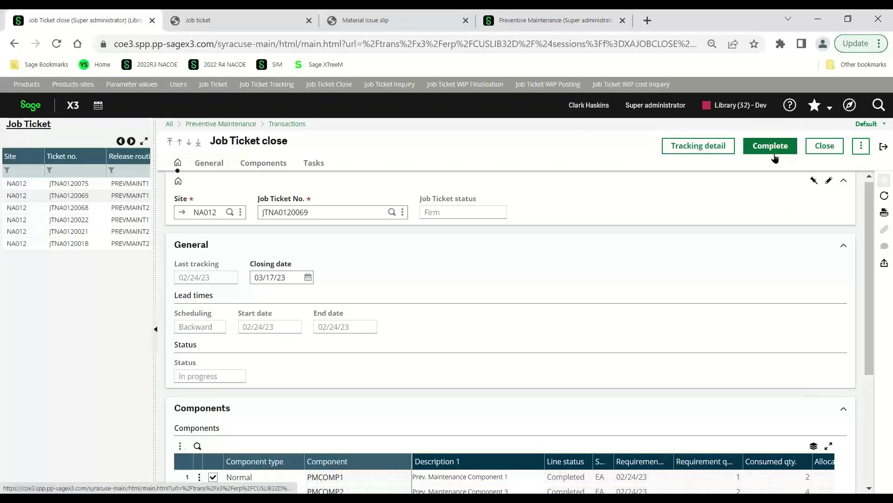
scroll(749, 252, down, 4)
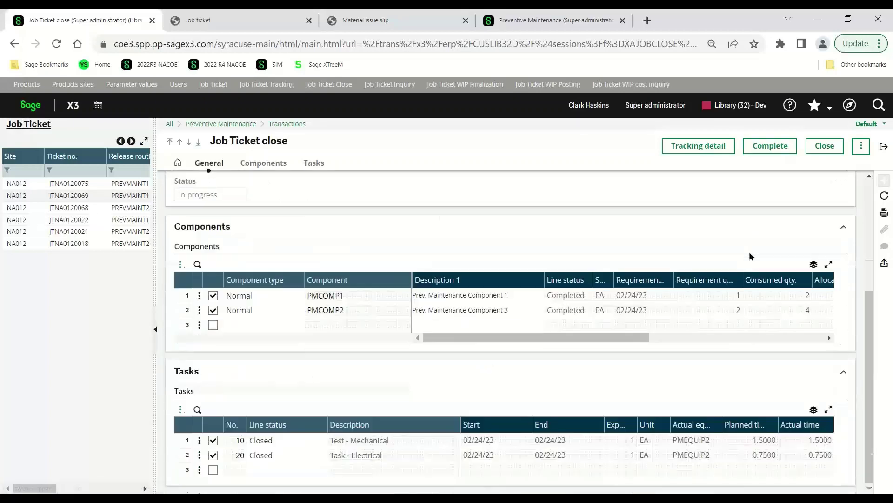
click(691, 148)
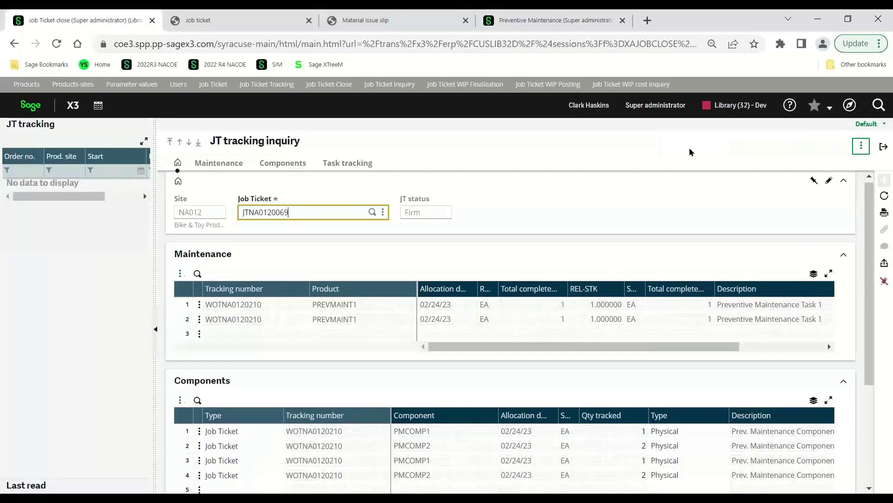
scroll(686, 246, down, 1)
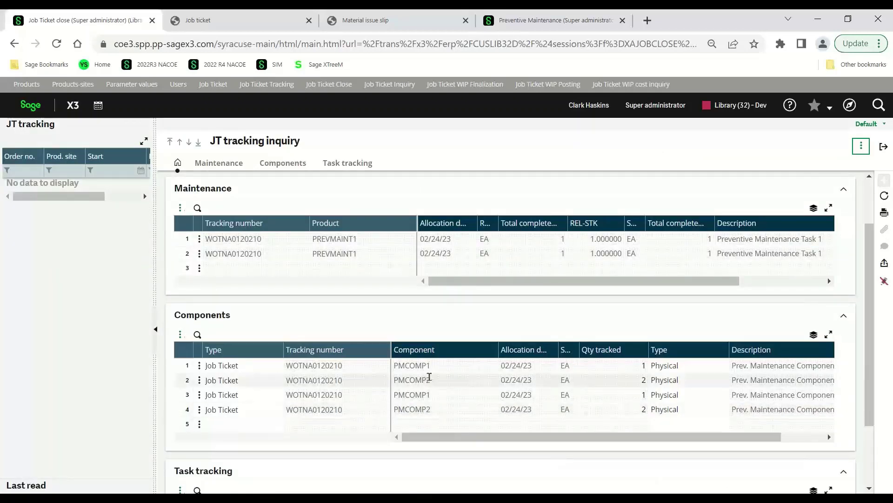
scroll(460, 423, down, 2)
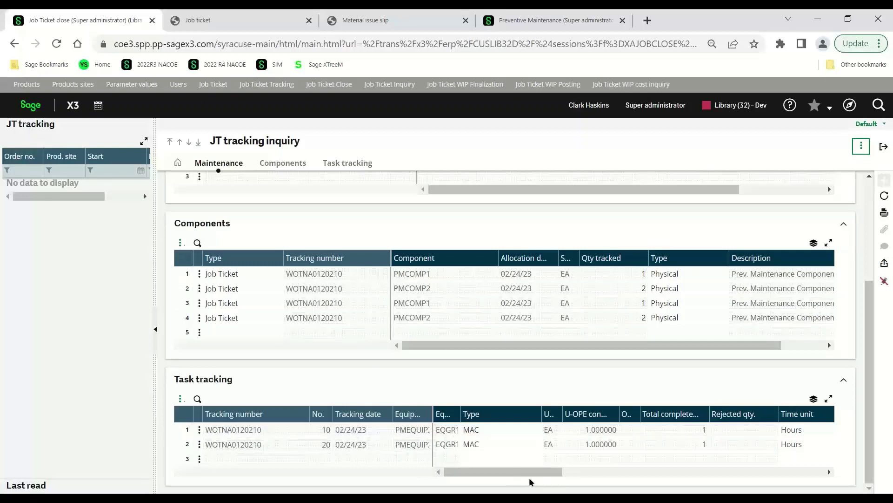
click(883, 147)
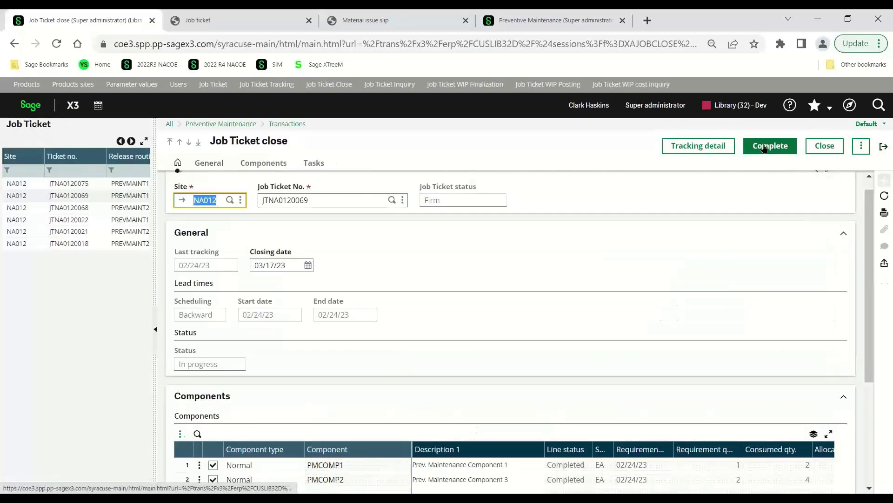
Check job tickets JTNA0120068, JTNA0120075 and the completed JTNA0120022, then exit Job Ticket Close
click(101, 208)
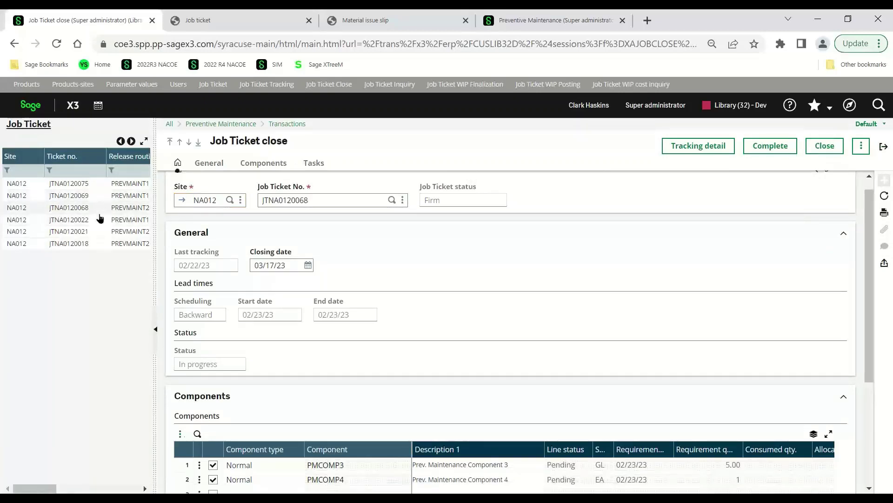
click(101, 186)
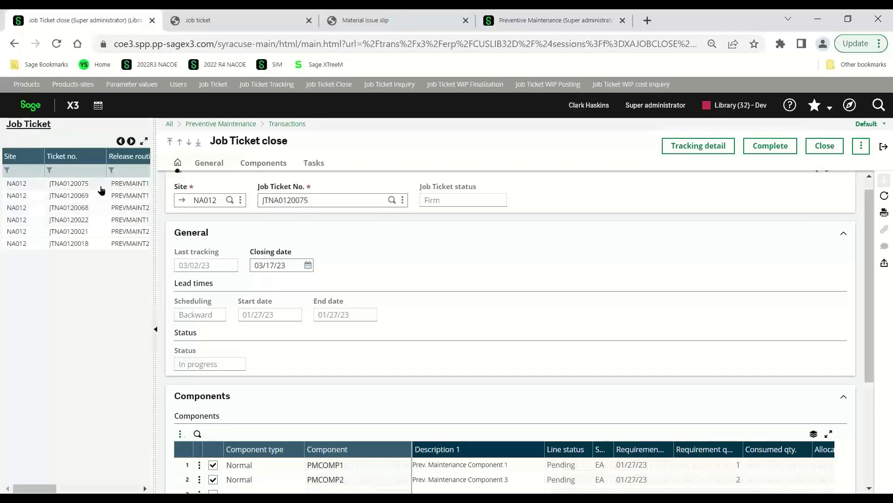
click(106, 222)
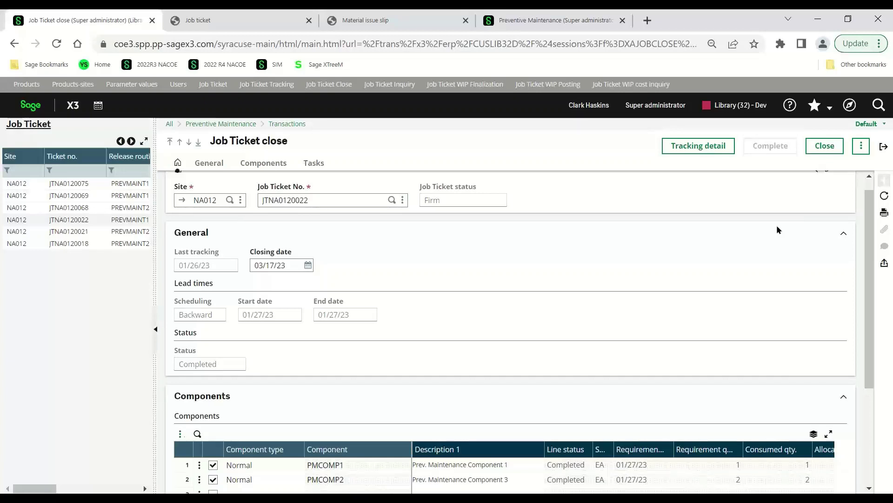
click(883, 148)
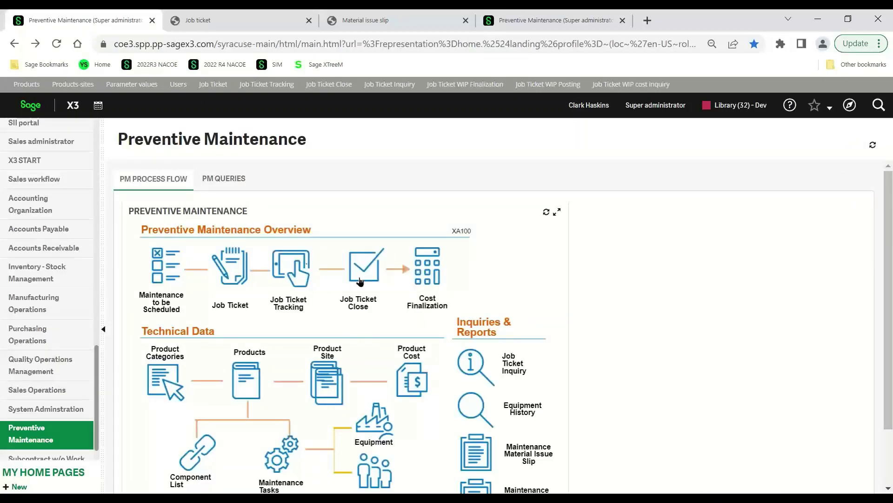
click(428, 272)
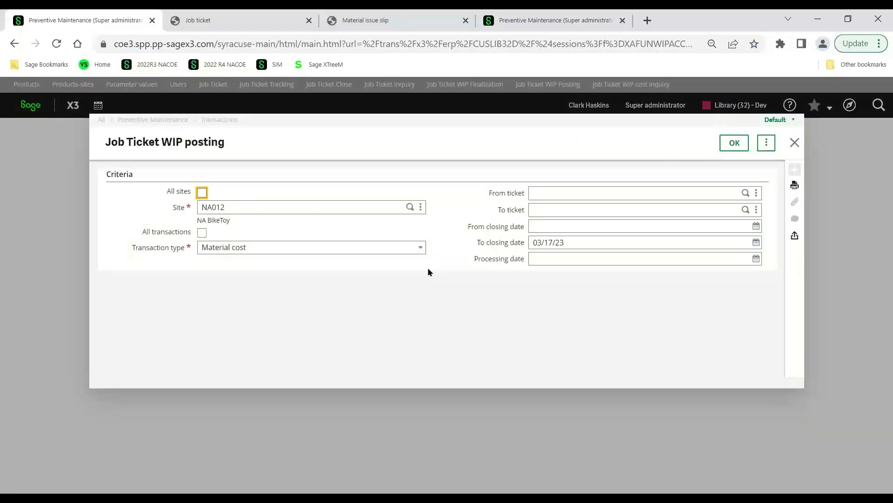
click(202, 232)
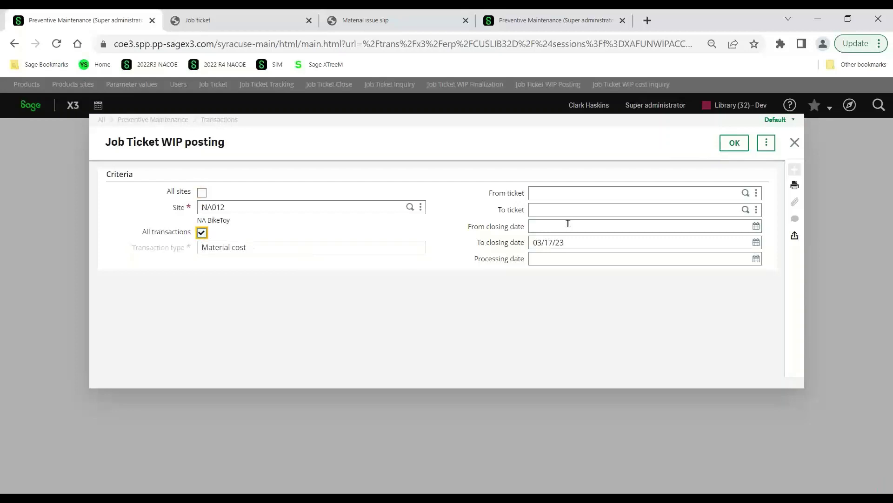
click(594, 197)
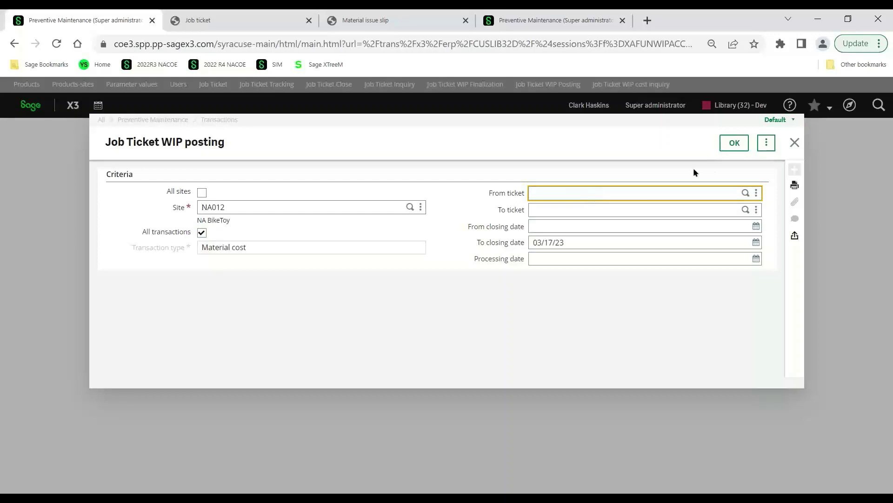
click(794, 142)
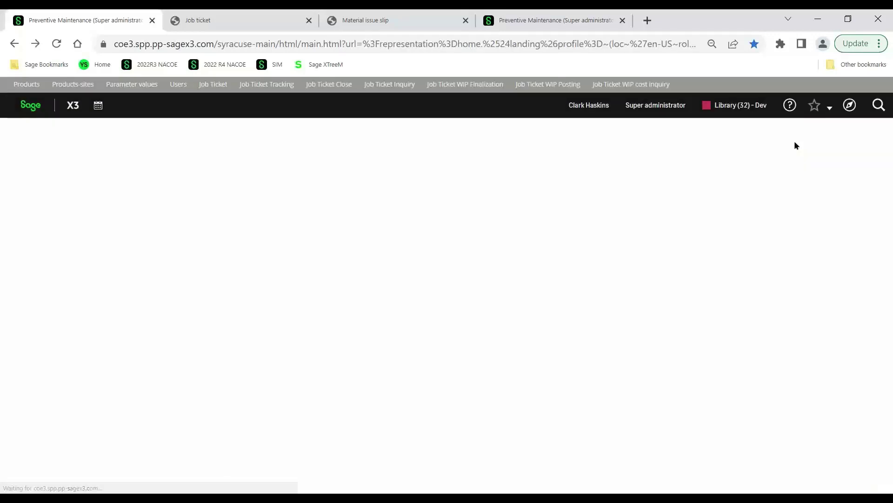
scroll(667, 329, down, 2)
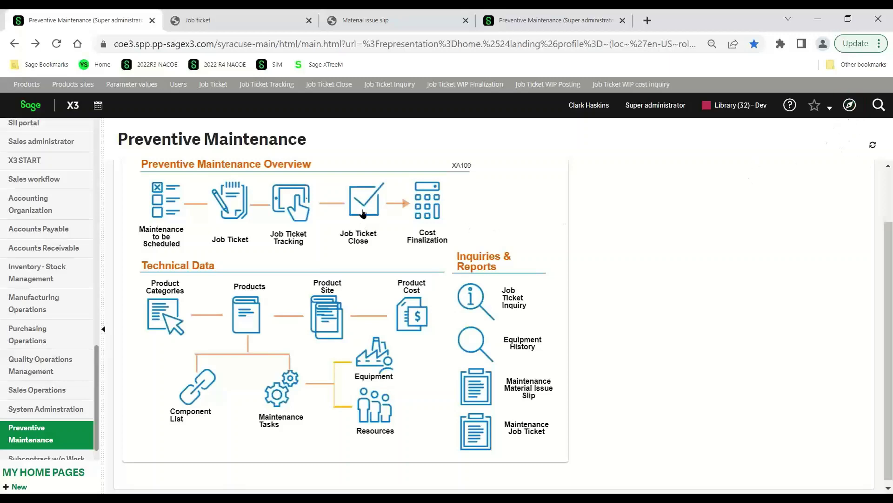
click(849, 105)
scroll(120, 432, down, 5)
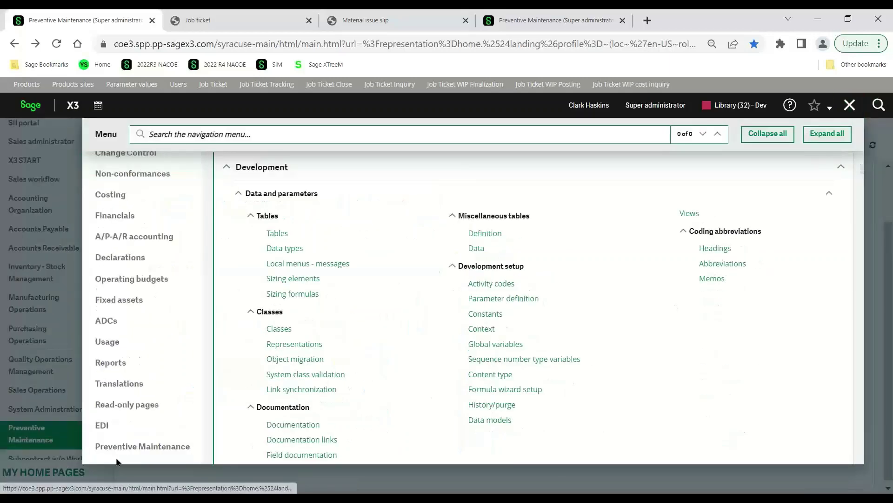
click(120, 448)
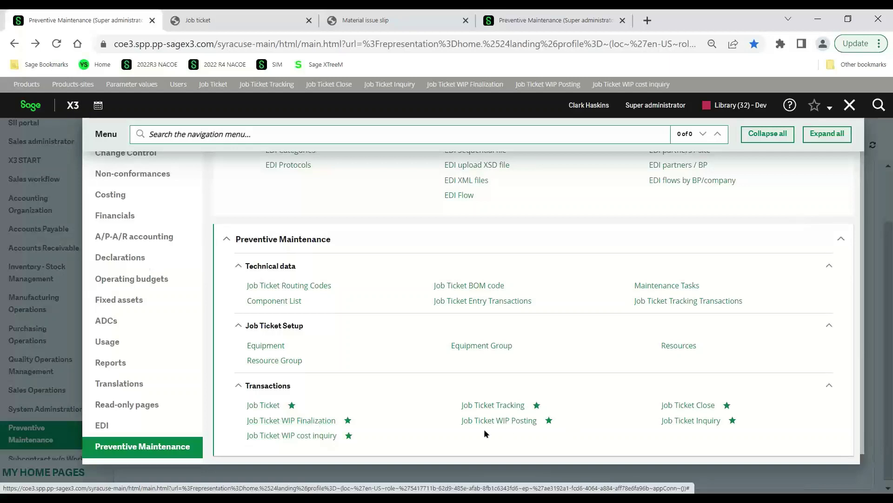
click(849, 105)
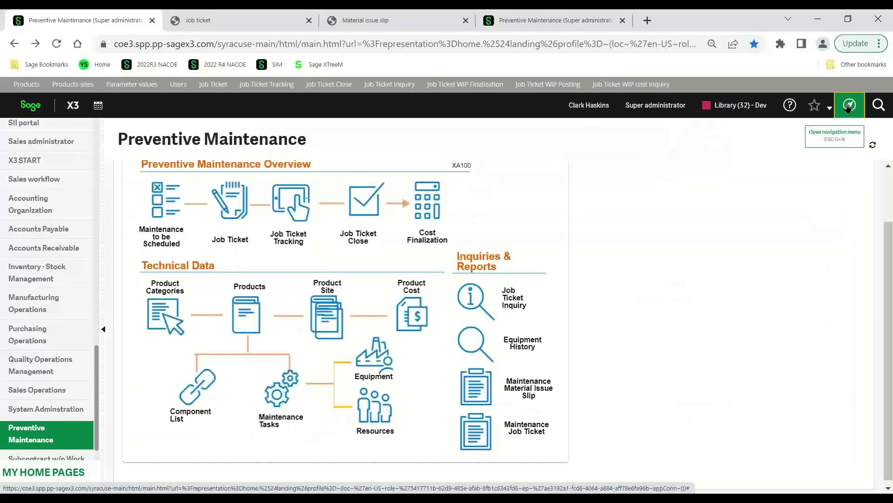
click(468, 302)
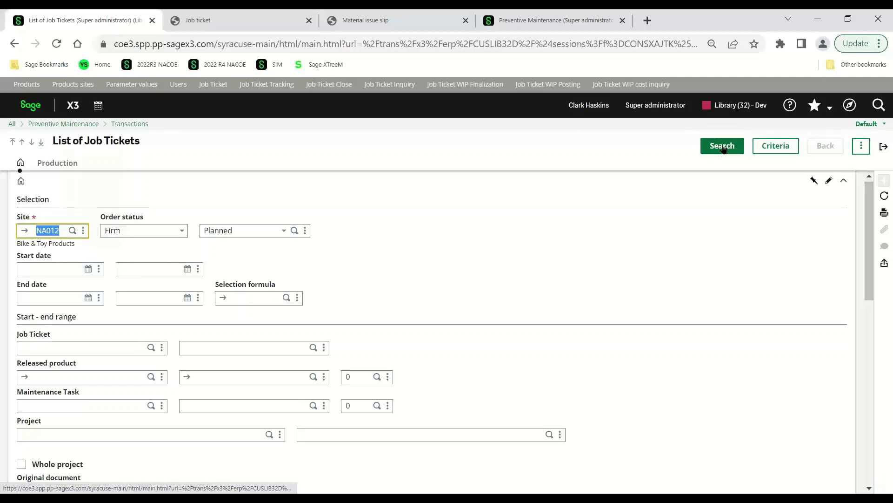
scroll(669, 333, down, 3)
scroll(670, 333, down, 7)
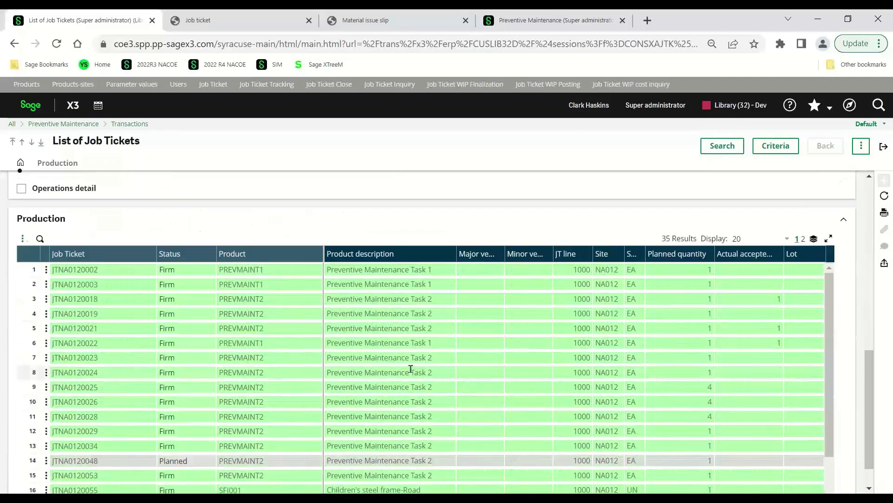
click(46, 300)
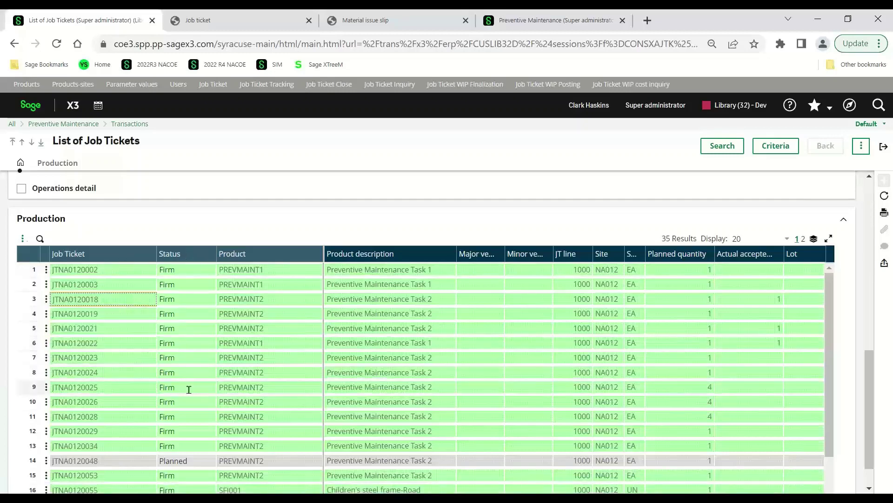
scroll(189, 390, down, 1)
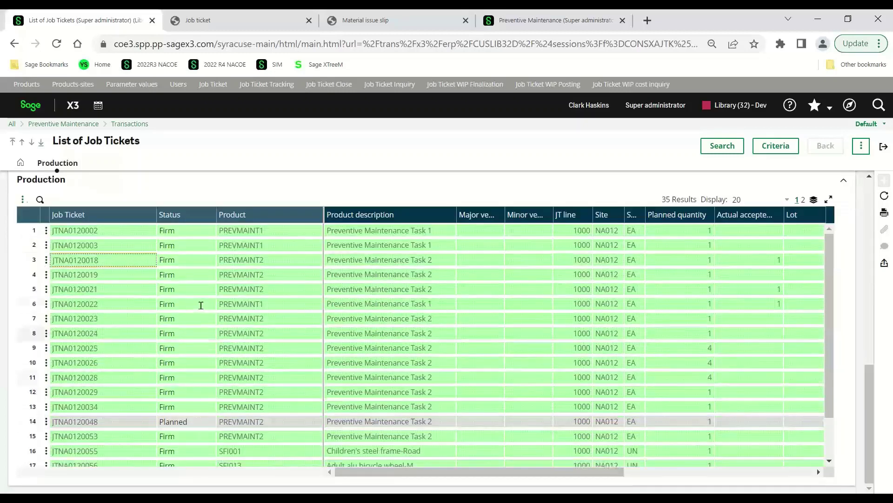
scroll(200, 344, up, 3)
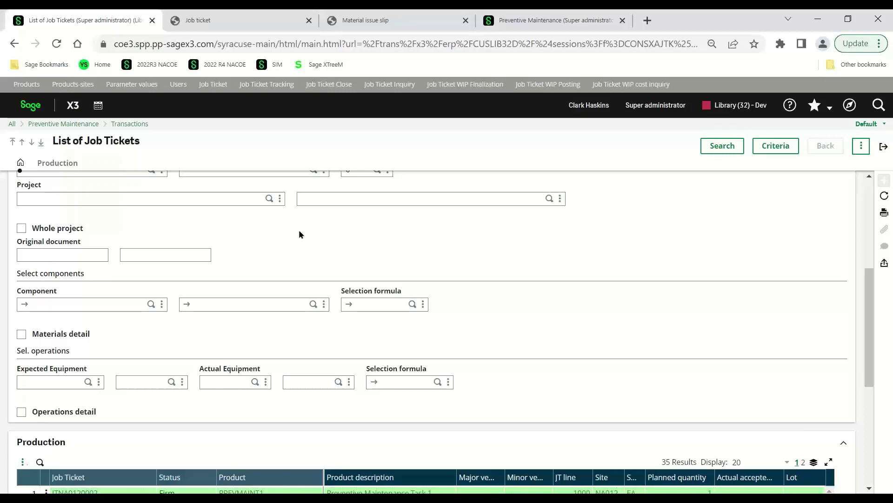
click(883, 146)
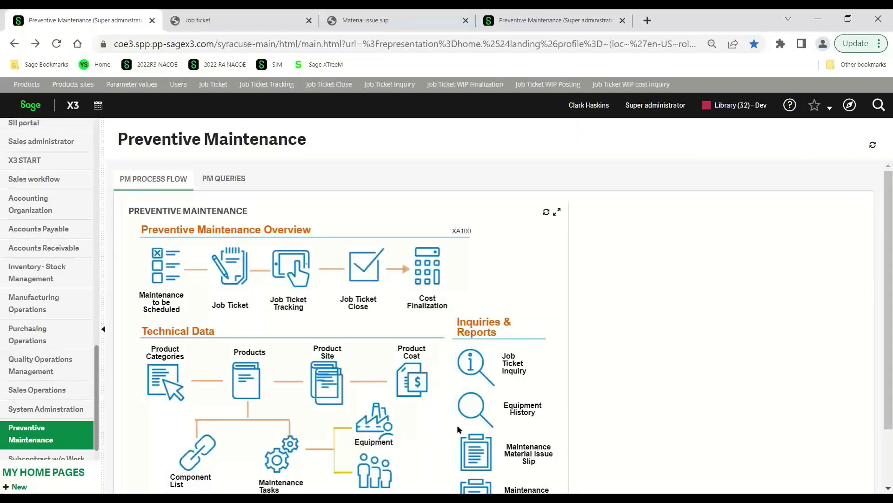
click(476, 409)
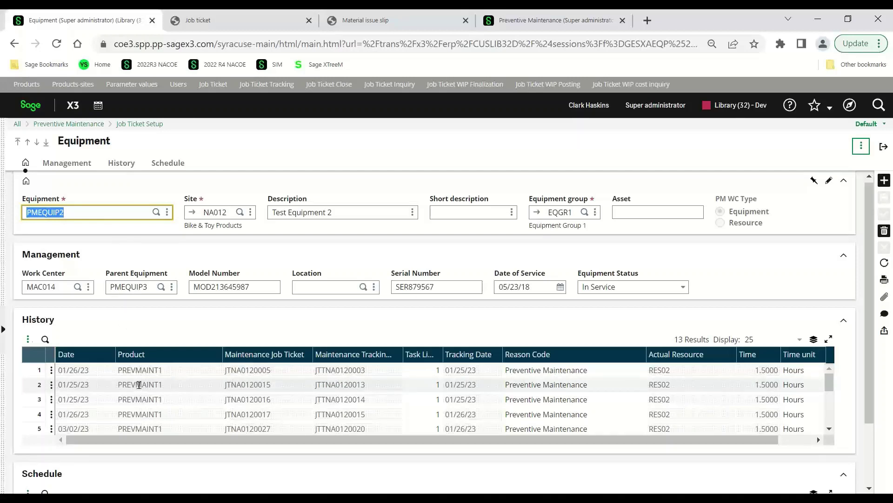
click(883, 149)
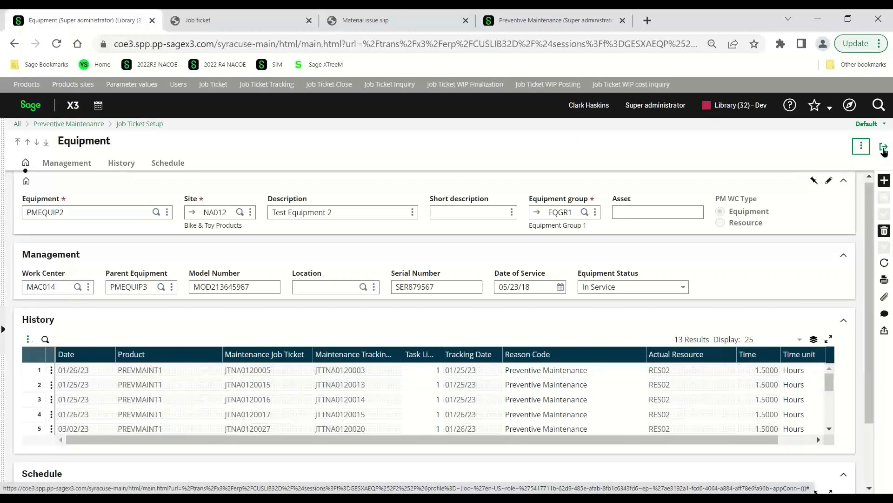